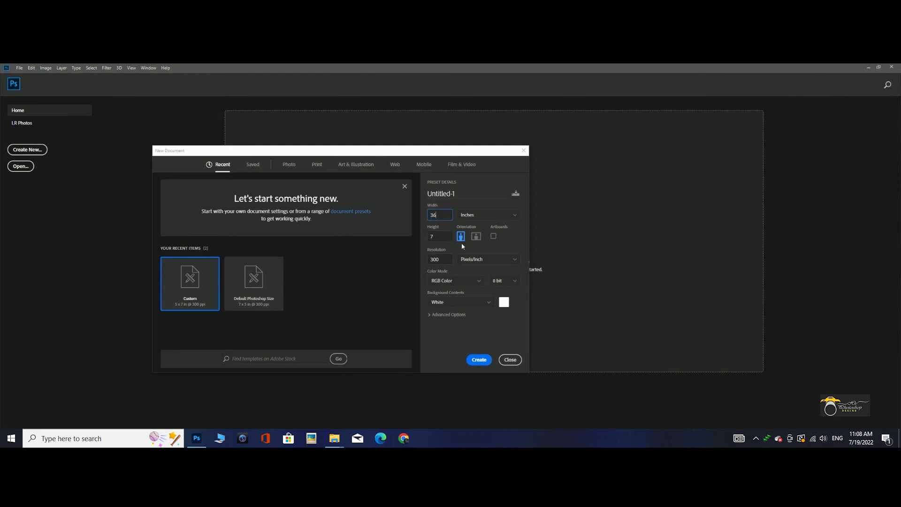
- Create the 36-inch-wide document at 300 pixels/inch and place vertical guides at its centre and about 0.5 inch to either side
left_click(477, 360)
left_click_drag(19, 212, 409, 170)
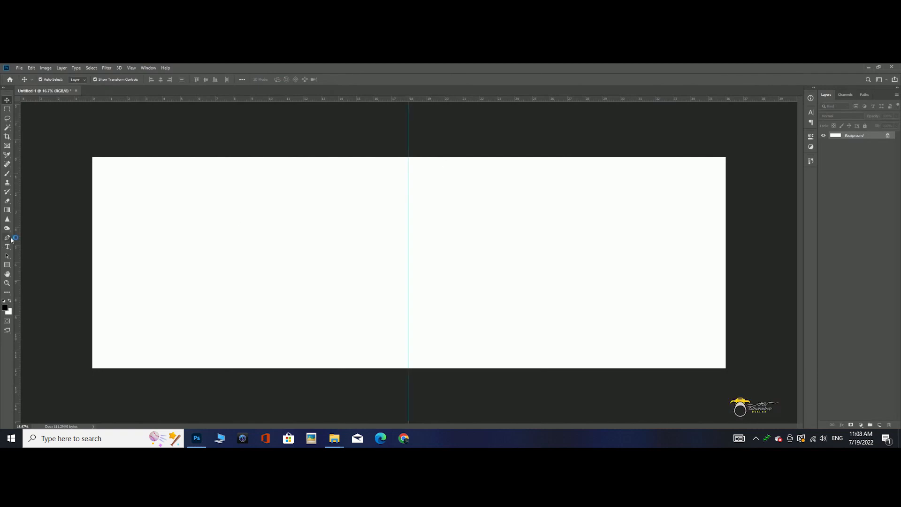
left_click_drag(326, 217, 401, 201)
left_click_drag(22, 266, 418, 188)
- Add margin guides about 0.5 inch inside all four edges of the canvas
left_click_drag(330, 100, 274, 166)
left_click_drag(132, 101, 97, 360)
left_click_drag(125, 285, 101, 273)
left_click_drag(17, 281, 717, 229)
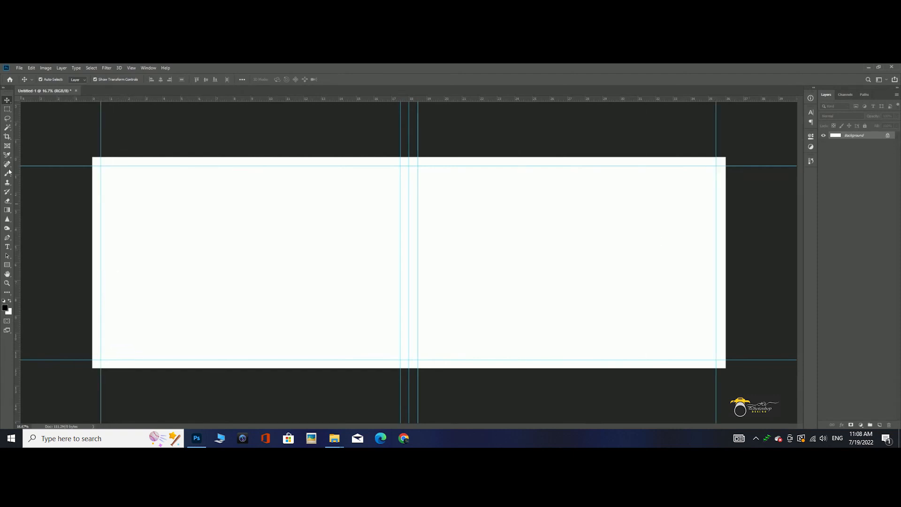
- Add a new layer and fill a full-height rectangle covering about the left 60% of the canvas with black
left_click(878, 425)
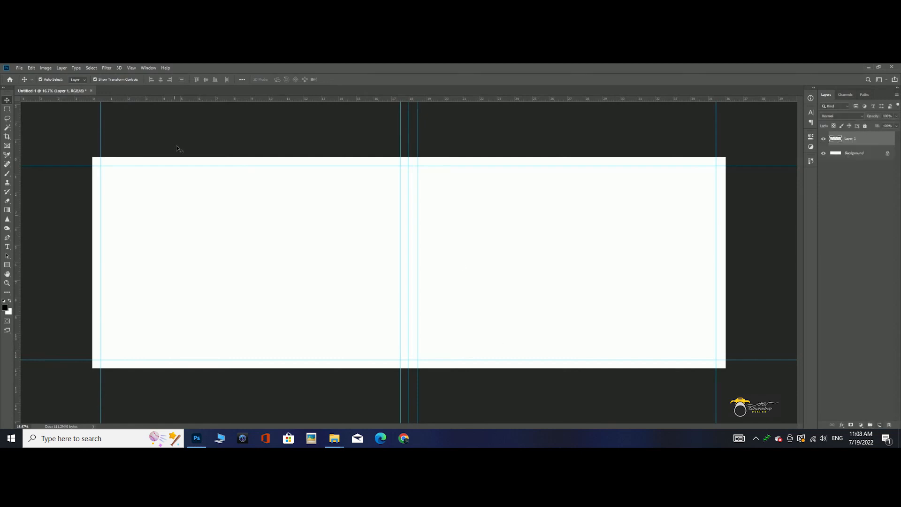
key("m")
mouse_move(84, 154)
left_mouse_down()
mouse_move(382, 369)
mouse_move(476, 421)
left_mouse_up()
key("b")
key("alt+BackSpace")
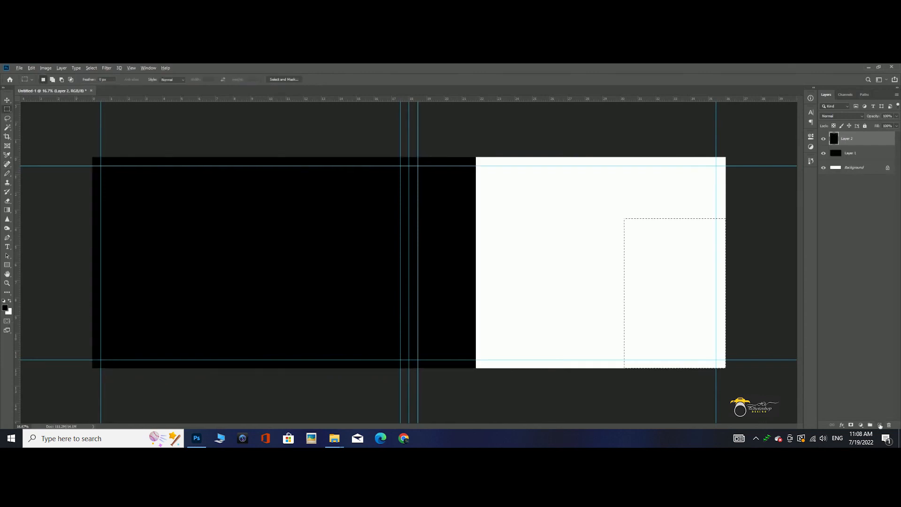
- Fill the lower-right rectangular selection with black and duplicate that rectangle just to its left with a thin gap
key("alt+BackSpace")
key("v")
left_click_drag(684, 247, 578, 246)
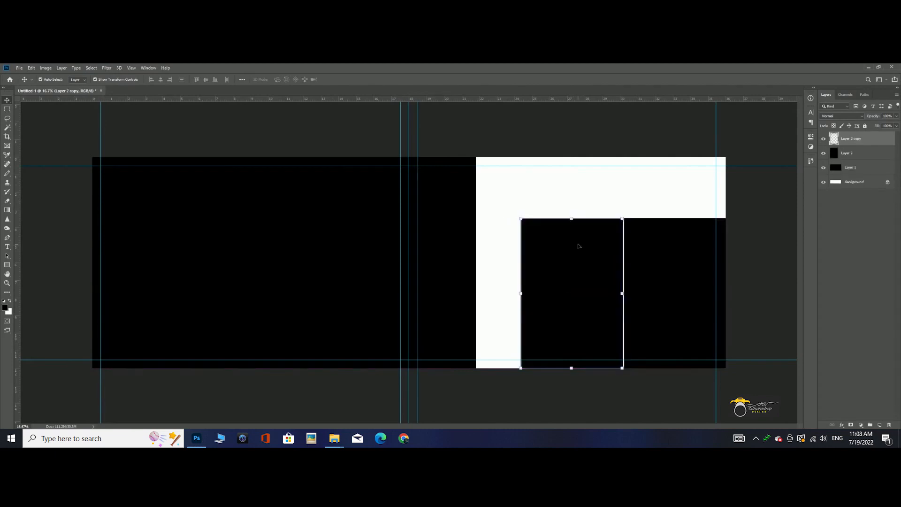
- Scale down the duplicated rectangle and stretch both small rectangles slightly upward so their top edges align
key("ctrl+t")
left_click_drag(546, 350, 585, 334)
key("Return")
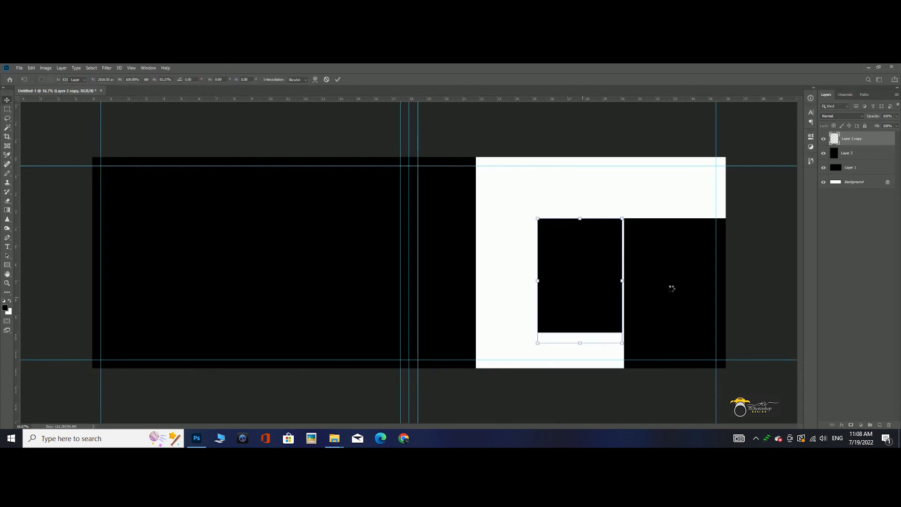
left_click(669, 280, "shift")
left_click_drag(632, 219, 631, 208)
key("Return")
- Duplicate the middle rectangle with an offset up and to the left, place it behind the original and set its opacity to 30%
left_click(579, 185)
left_click_drag(574, 225, 565, 219)
left_click_drag(849, 140, 847, 161)
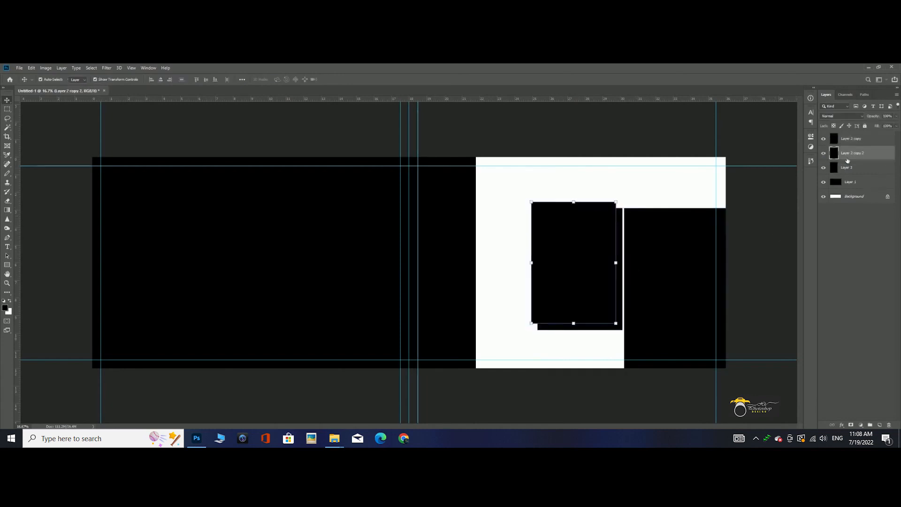
key("3")
left_click(782, 346)
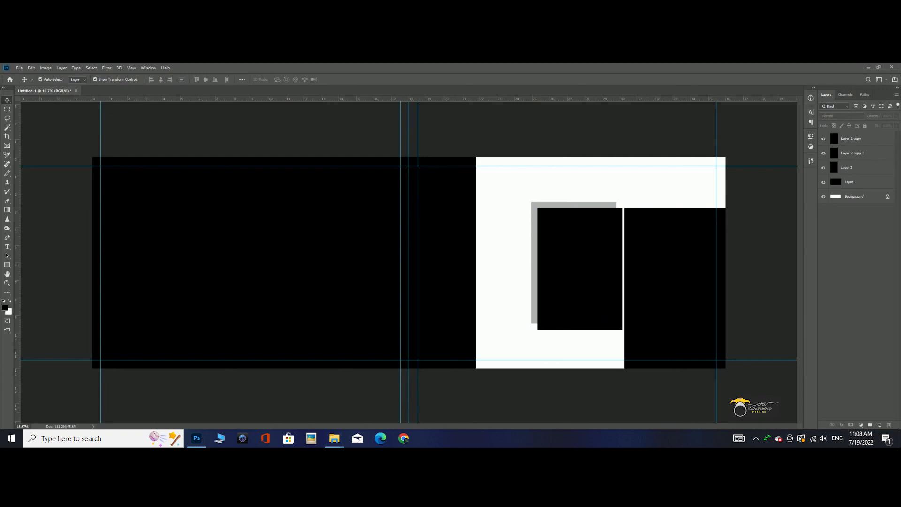
- Select the middle black rectangle together with its grey shadow copy and shorten both from below
left_click(535, 273)
left_click(565, 308, "shift")
left_click_drag(578, 331, 594, 315)
double_click(586, 286)
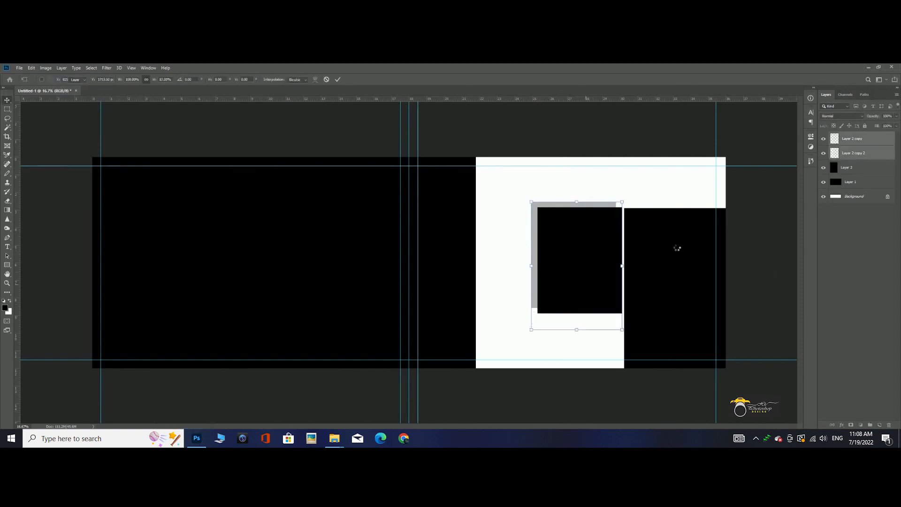
- Shorten the grey shadow rectangle to about half its height and shift the large black rectangle slightly left
left_click(535, 235)
left_click_drag(532, 308, 531, 256)
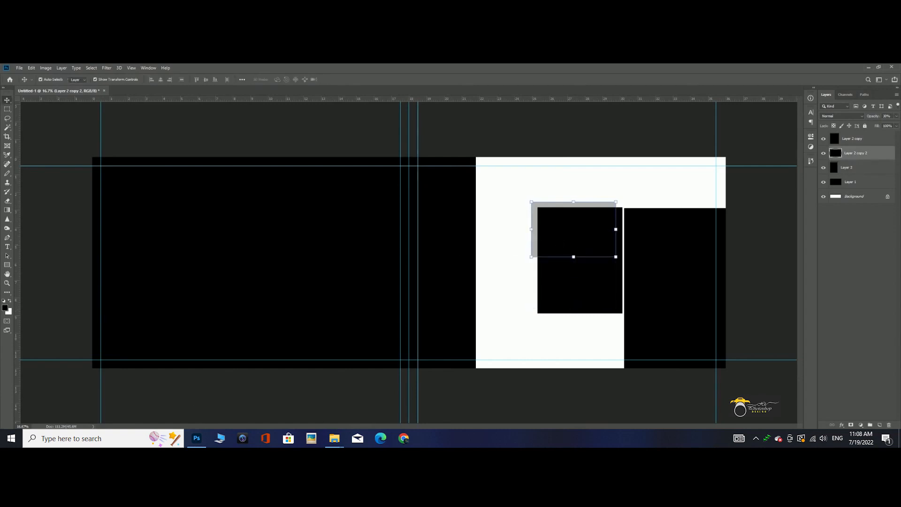
left_click_drag(460, 272, 454, 272)
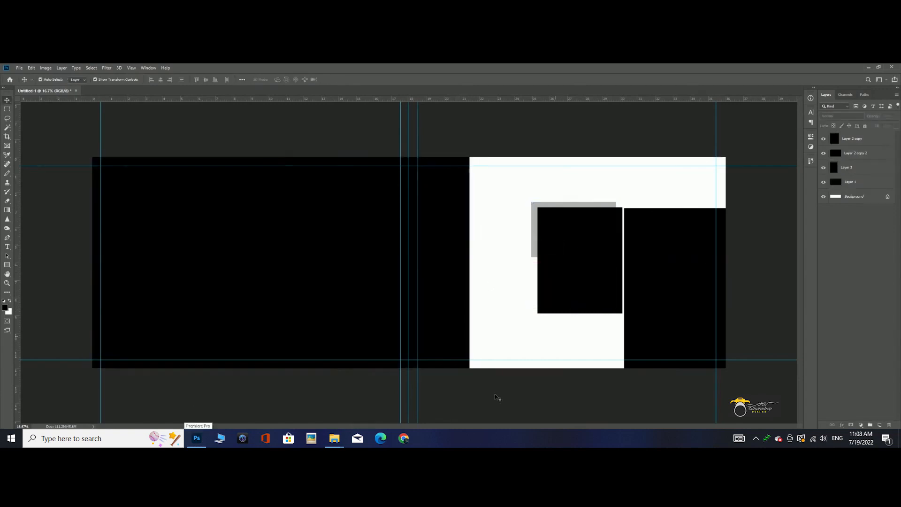
- Open the landscape photo 8- from the Mix folder in Photoshop
key("alt+Tab")
scroll(686, 167, "up", 3)
left_click(321, 252)
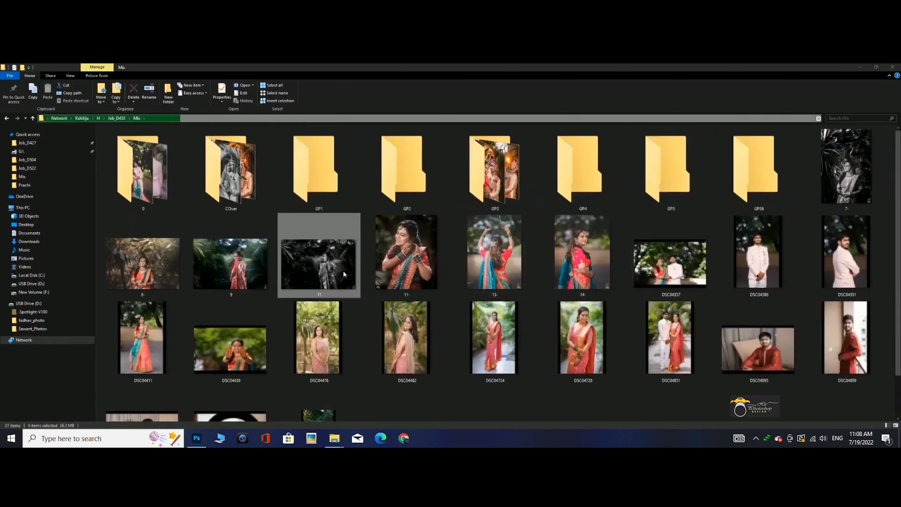
left_click_drag(144, 267, 474, 82)
- Select the small area in the photo's lower-right corner and fill it to match the surroundings
left_click(7, 109)
left_click_drag(562, 354, 586, 381)
key("Delete")
key("Return")
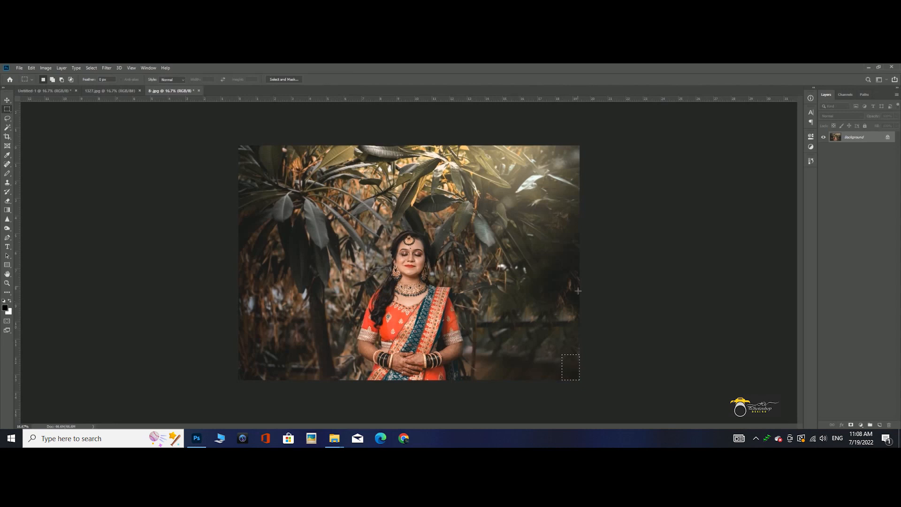
- Copy the whole photo 8-, close its file and paste it into Untitled-1 above the large black rectangle
key("ctrl+w")
key("n")
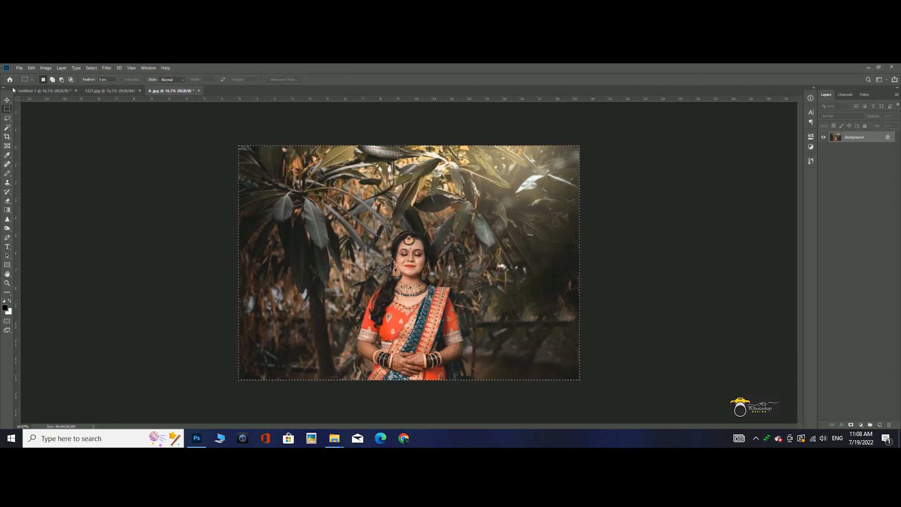
left_click(37, 92)
key("v")
key("ctrl+v")
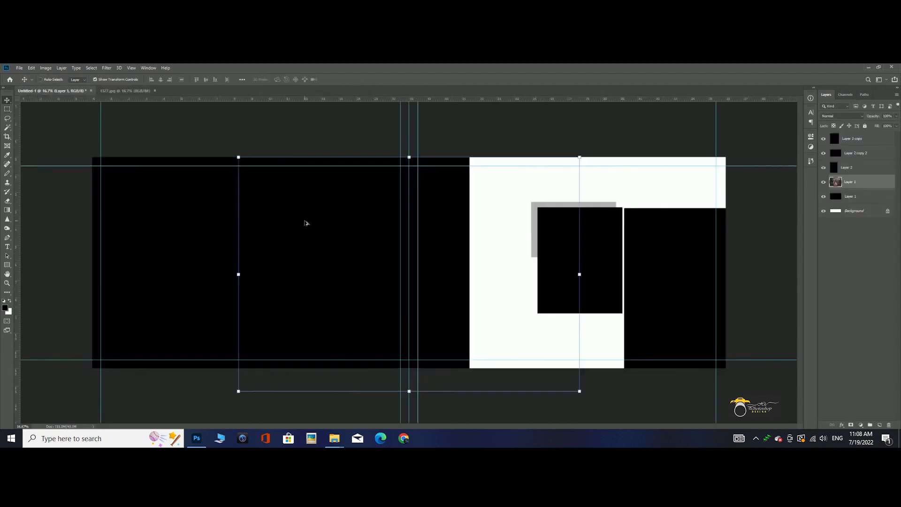
- Clip the pasted photo to the large rectangle, align it to the left edge and enlarge it to nearly fill the frame
left_click_drag(370, 269, 230, 264)
left_click_drag(433, 274, 460, 247)
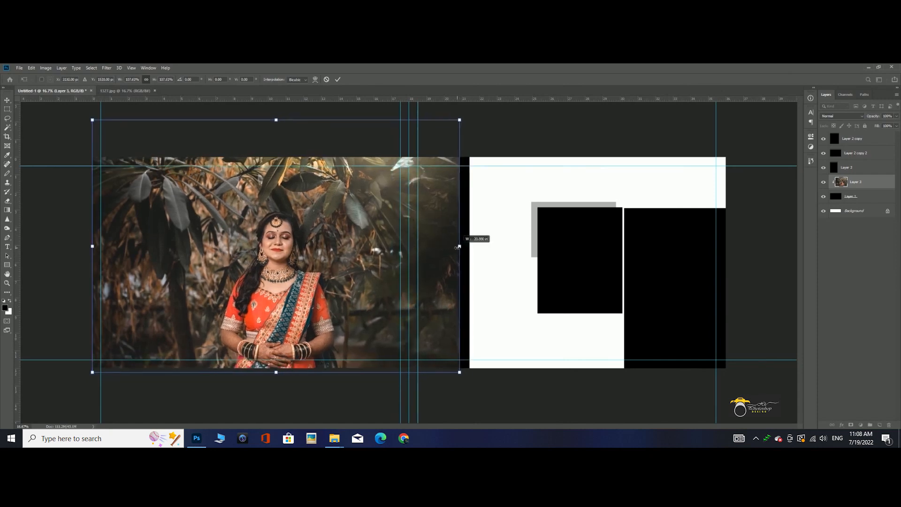
key("Return")
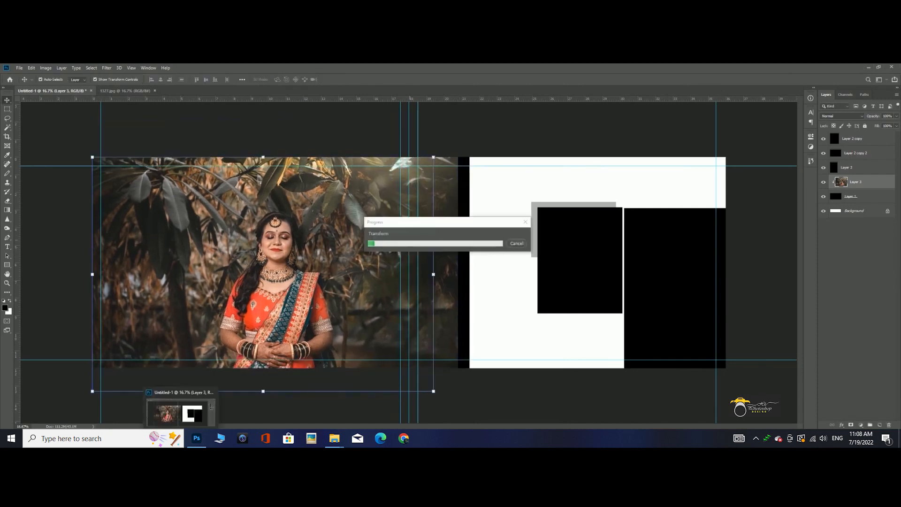
left_click(196, 439)
left_click(197, 438)
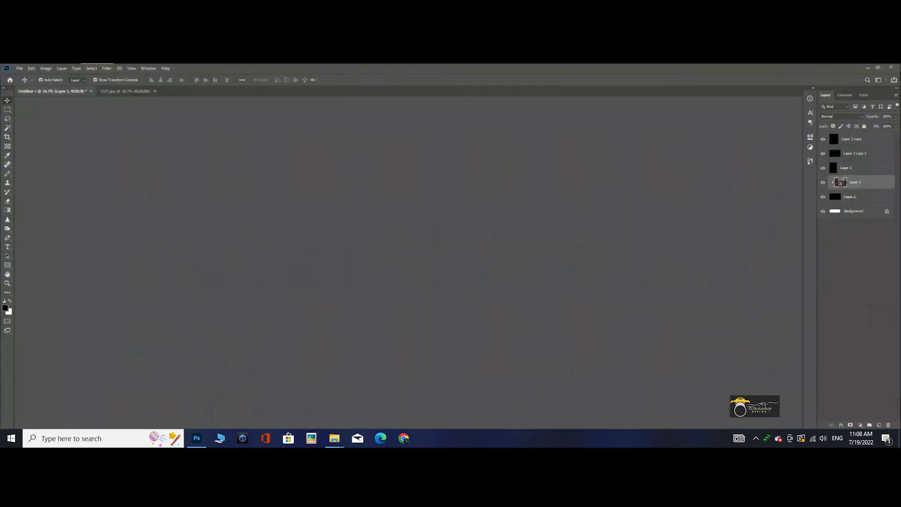
left_click(197, 438)
left_click(334, 438)
left_click(205, 407)
mouse_move(197, 439)
left_click(211, 406)
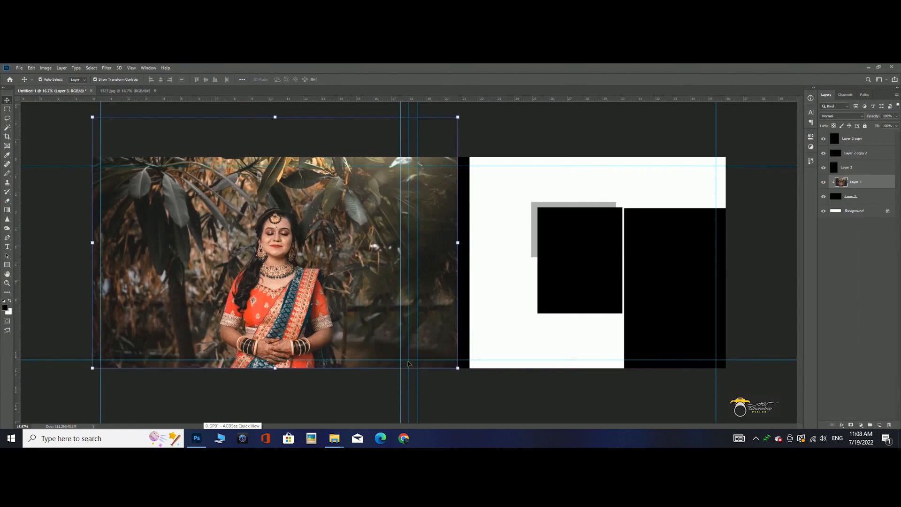
- Nudge the large black rectangle left and enlarge its photo until it covers the remaining black strip
left_click(450, 240)
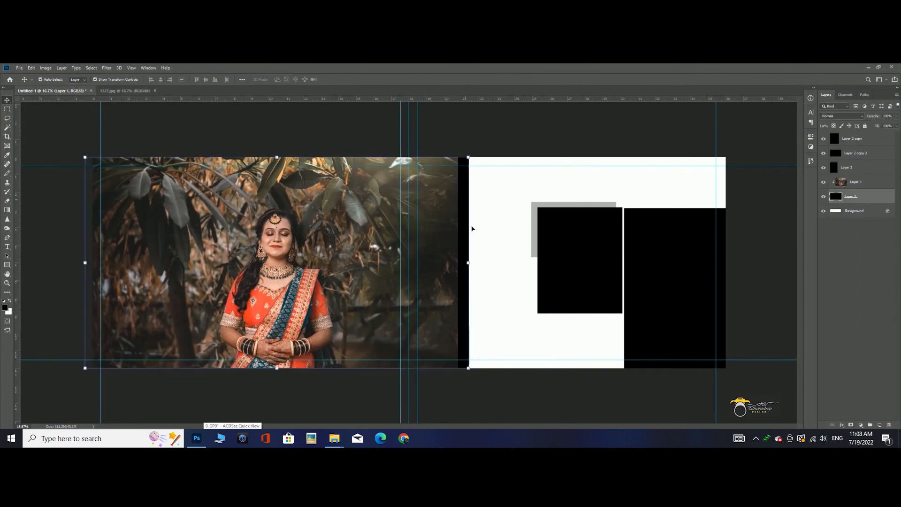
key("shift+Left")
key("shift+Left")
left_click(391, 295)
left_click_drag(459, 245, 469, 245)
key("Return")
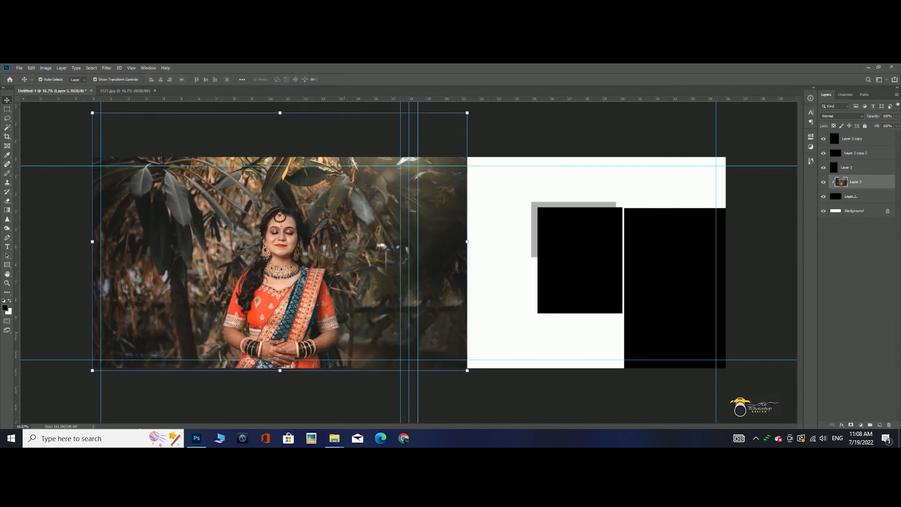
- Open the portrait photos 7- and 11- from the photo folder in Photoshop
key("alt+Tab")
left_click(847, 174)
left_click(419, 262, "ctrl")
left_click_drag(417, 280, 118, 123)
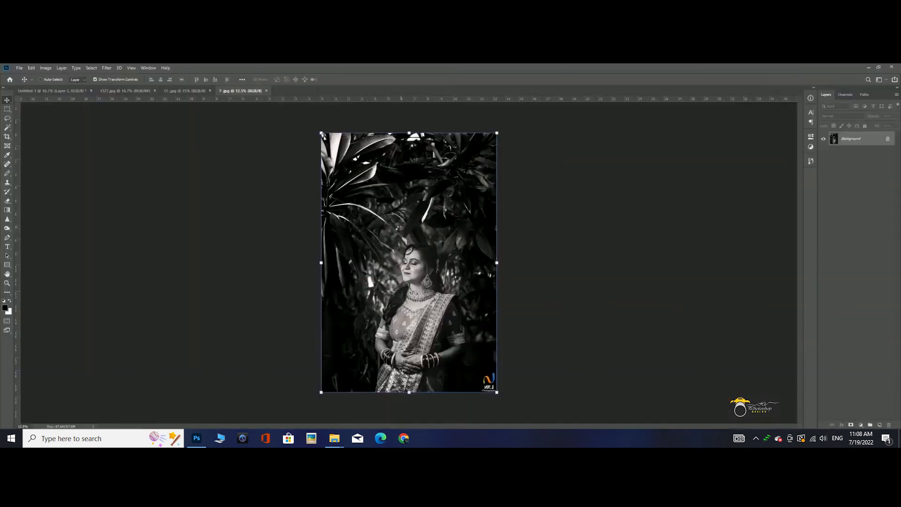
- Copy the black-and-white photo 7- into Untitled-1, clipped to the right-hand rectangle and scaled to fill it
key("ctrl+w")
left_click(37, 91)
left_click(668, 306)
key("ctrl+v")
left_click_drag(415, 160, 677, 201)
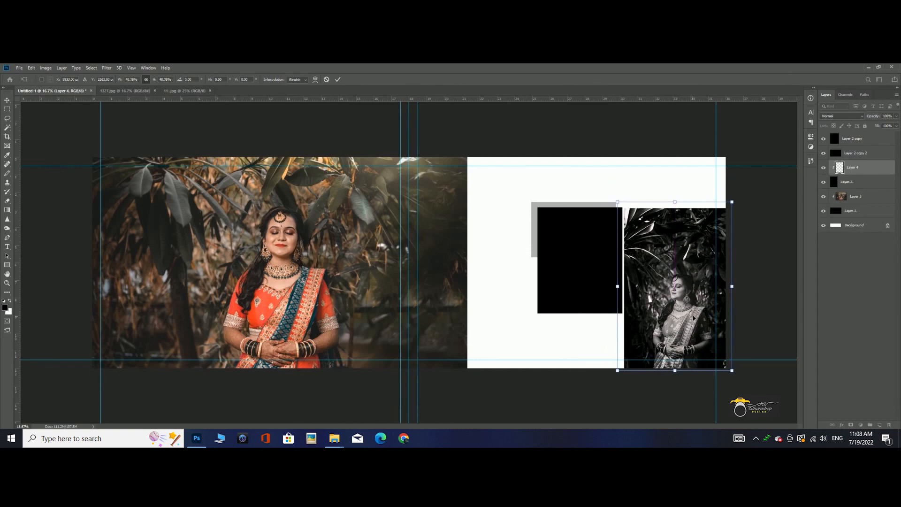
key("Return")
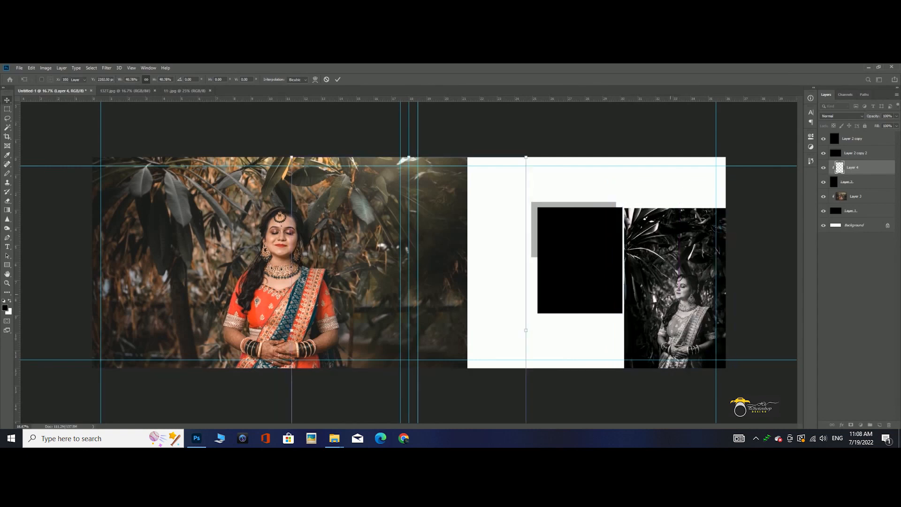
- Copy the whole photo 11-, close its file and paste it above the middle black rectangle in Untitled-1
left_click(571, 235)
left_click(191, 91)
key("ctrl+a")
key("ctrl+c")
key("ctrl+w")
key("ctrl+v")
- Scale down photo 11- and position it clipped inside the middle rectangle so it fills the frame
left_click_drag(496, 156, 415, 236)
left_click_drag(368, 301, 579, 247)
left_click_drag(578, 202, 554, 230)
key("Return")
- Deselect the layers and hide the guides on the album spread
scroll(596, 332, "up", 3)
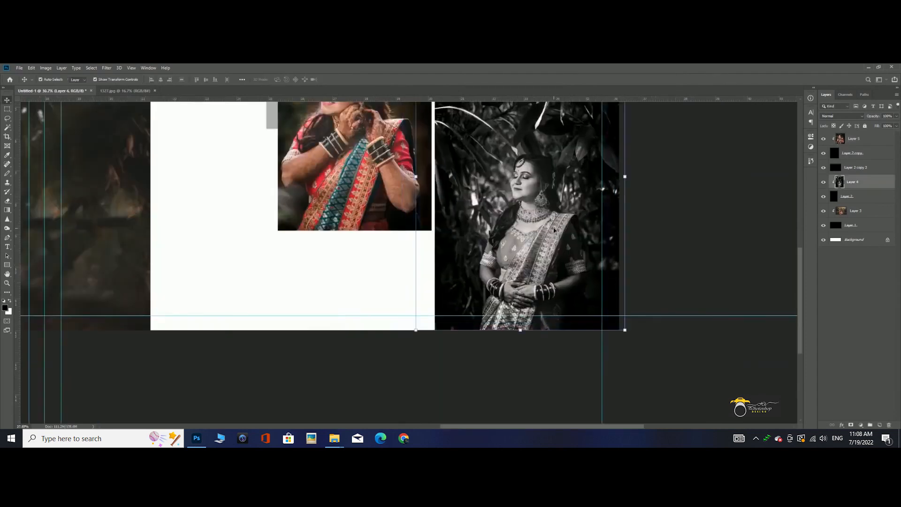
scroll(555, 230, "down", 3)
left_click(540, 366)
key("ctrl+semicolon")
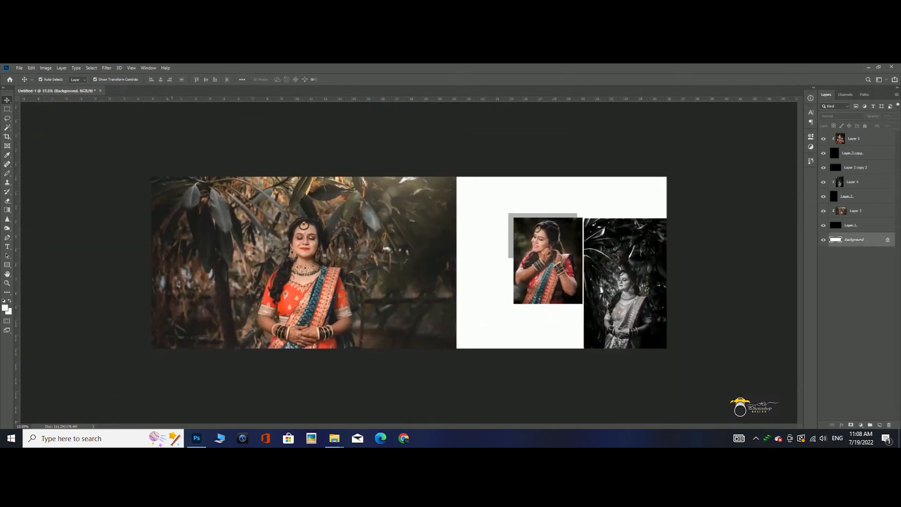
- Open the palm-leaf image and select its upper-right leaf, subtracting the neighbouring leaf from the rectangular selection
left_click(334, 439)
left_click_drag(547, 179, 483, 82)
left_click(7, 109)
left_click_drag(478, 219, 487, 272)
left_click_drag(355, 201, 389, 281)
left_click_drag(386, 233, 401, 253)
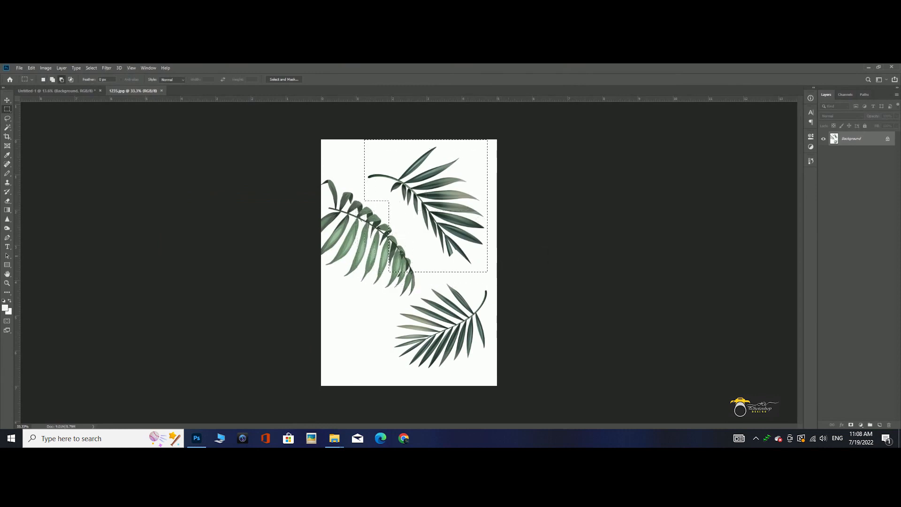
left_click_drag(429, 289, 428, 290)
left_click_drag(380, 224, 409, 251)
- Bring the leaf into Untitled-1 just above the background, scale it and place it partly behind the large photo's right edge
key("v")
left_click_drag(422, 211, 403, 242)
key("Return")
left_click(515, 380)
key("ctrl+0")
scroll(494, 275, "up", 1)
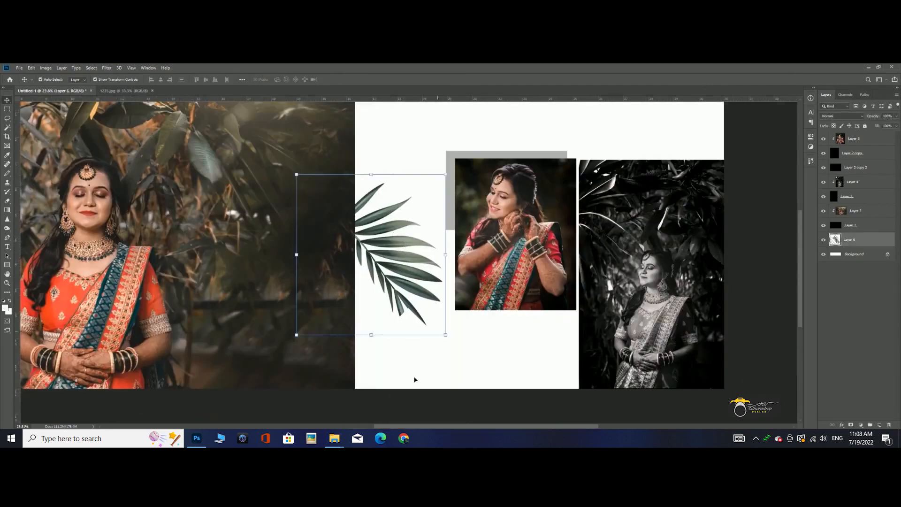
scroll(420, 366, "down", 3)
left_click(500, 371)
scroll(409, 261, "up", 1)
left_click(493, 254)
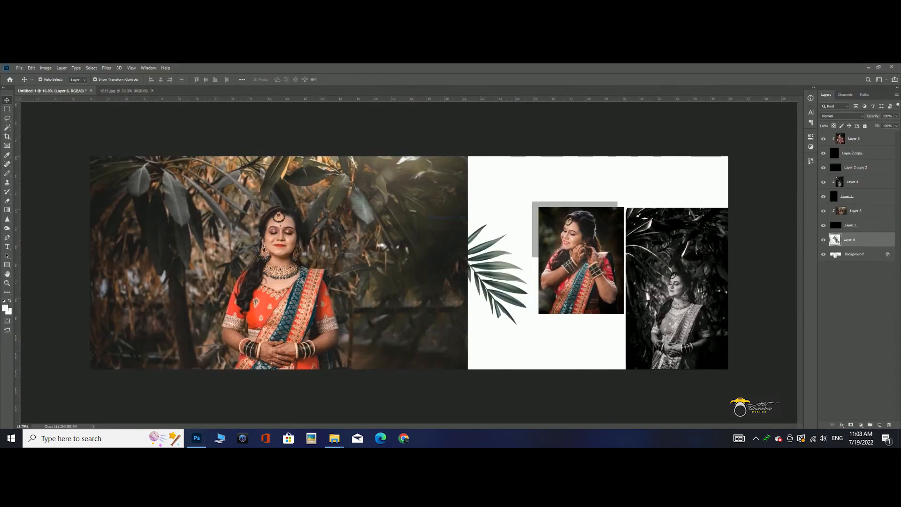
- Sample a peach tone from the photos and fill the Background layer with it
left_click(836, 254)
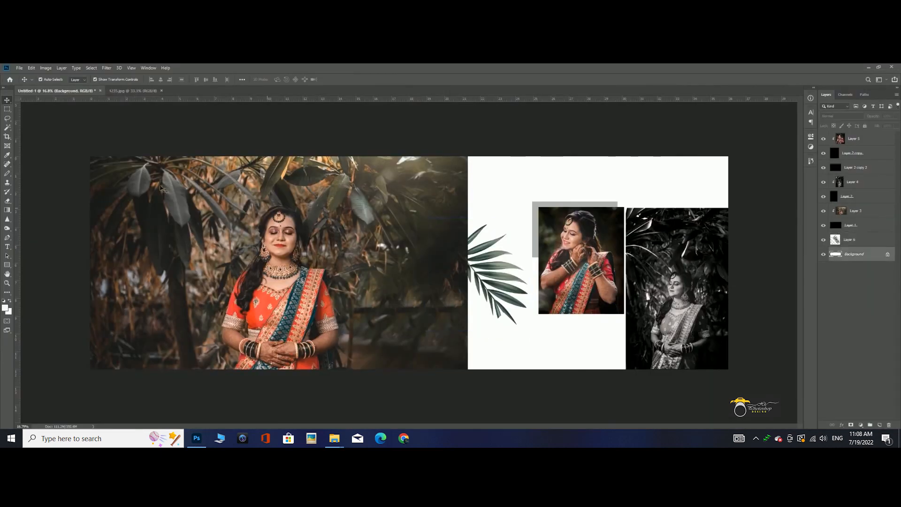
key("b")
left_click_drag(266, 235, 274, 282)
mouse_move(562, 245)
left_mouse_down()
mouse_move(580, 240)
mouse_move(573, 246)
left_mouse_up()
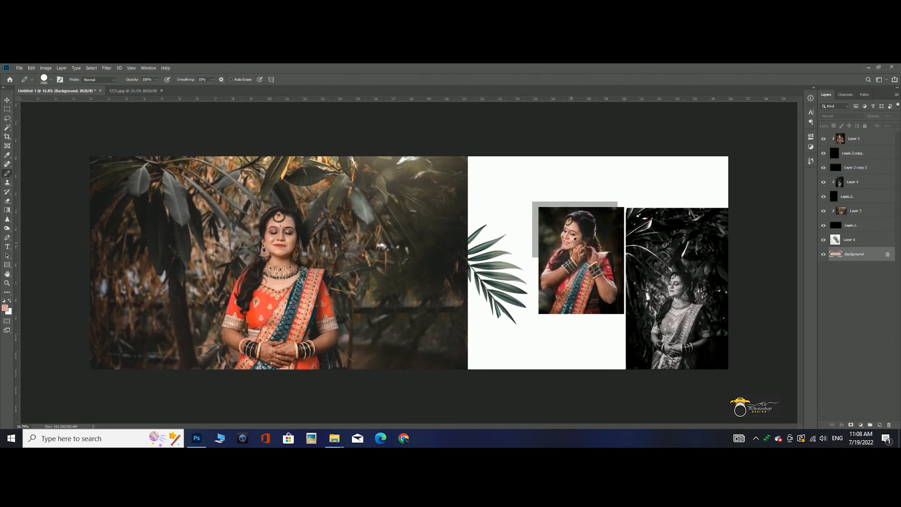
key("alt+BackSpace")
- Lighten the Background layer with Hue/Saturation, setting Lightness to +68
key("ctrl+u")
left_click_drag(642, 257, 667, 259)
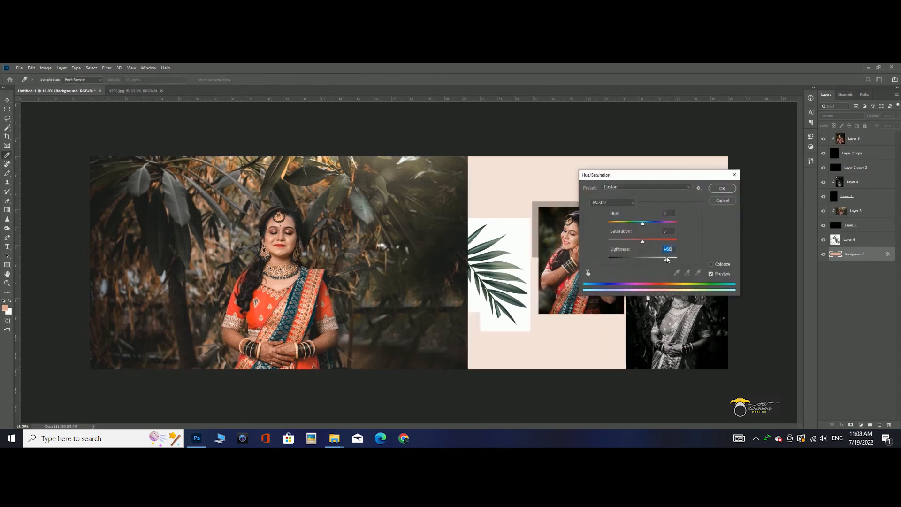
key("Return")
key("b")
- Set the leaf layer's blend mode to Multiply and deselect it
left_click(850, 239)
left_click(841, 116)
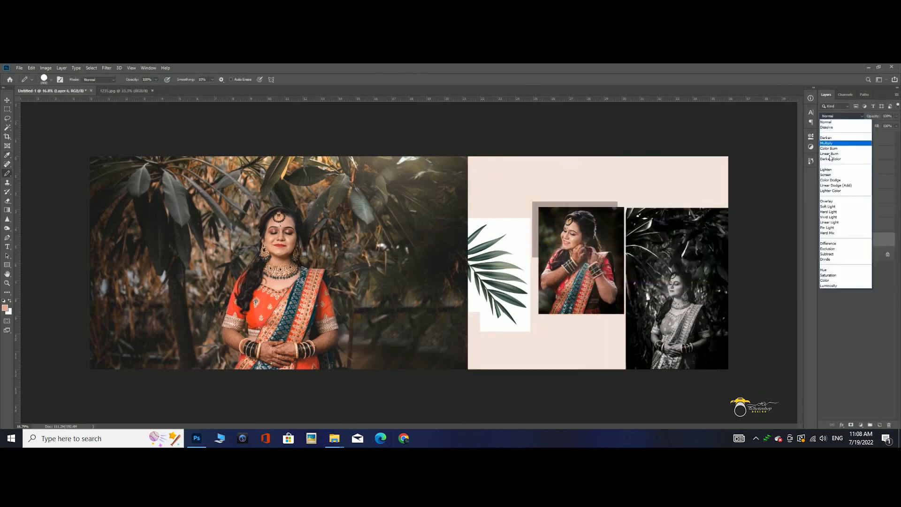
left_click(831, 136)
left_click(7, 100)
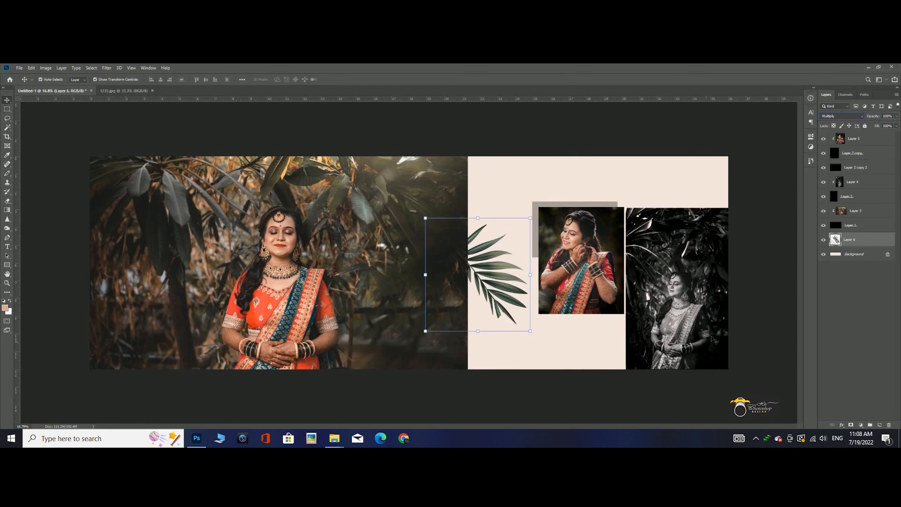
left_click(496, 337)
scroll(505, 324, "up", 4)
scroll(545, 378, "down", 5)
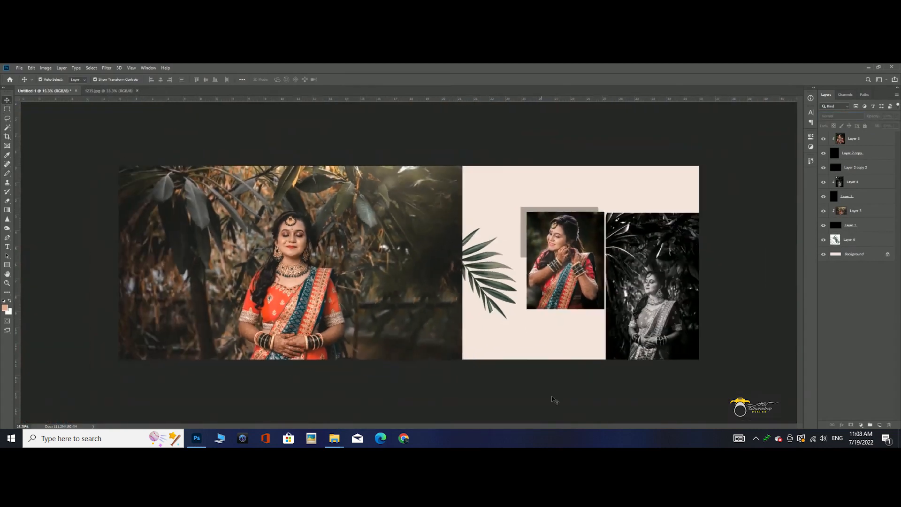
- Select the lower palm leaf in the leaf image and bring it into the upper-right area of Untitled-1
left_click(94, 92)
left_click(7, 108)
left_click(385, 297)
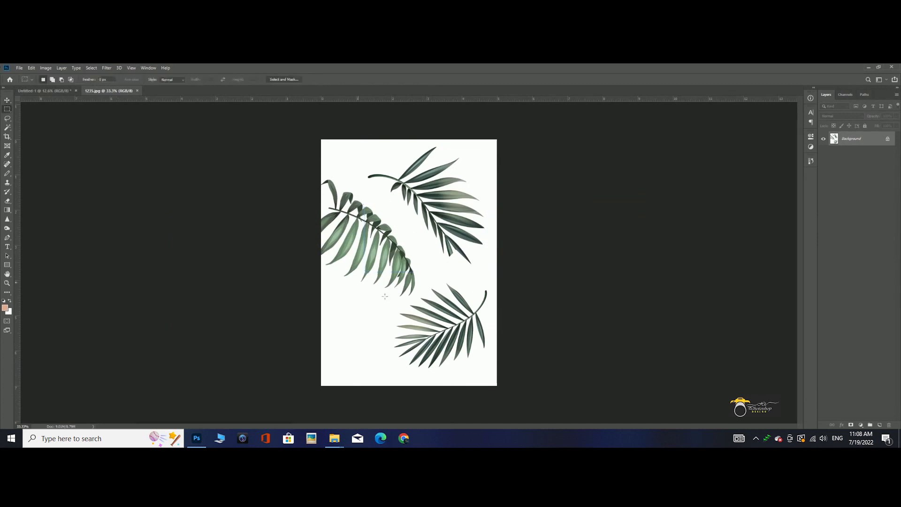
left_click_drag(398, 272, 515, 386)
left_click(329, 243)
left_click_drag(418, 291, 419, 295)
left_click(7, 100)
left_click_drag(440, 327, 594, 194)
- Scale the new leaf down, move its layer to just above the first leaf's layer and set its blend mode to Multiply
key("ctrl+t")
left_click_drag(632, 218, 610, 203)
key("Return")
left_click_drag(849, 139, 849, 246)
left_click(841, 116)
left_click(827, 143)
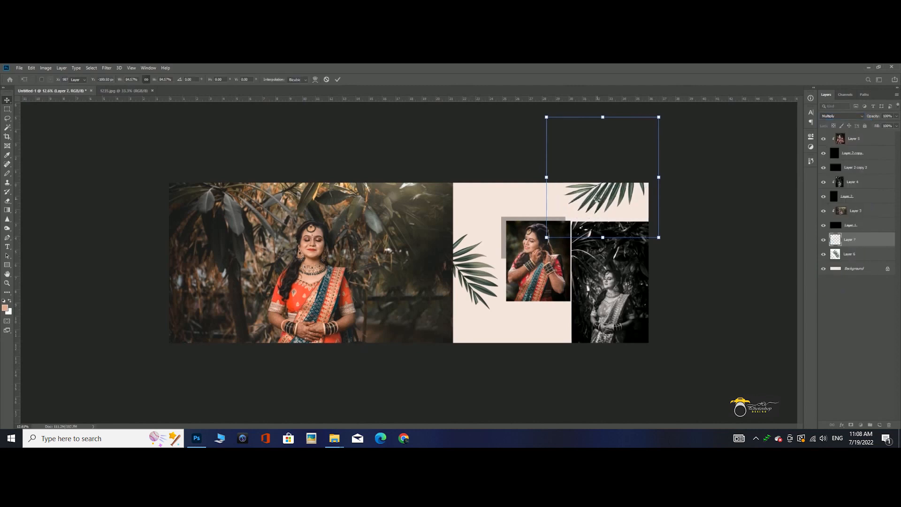
- Desaturate the new leaf with Hue/Saturation at Saturation -100 and set its layer opacity to 10%
key("ctrl+u")
left_click_drag(648, 175, 724, 203)
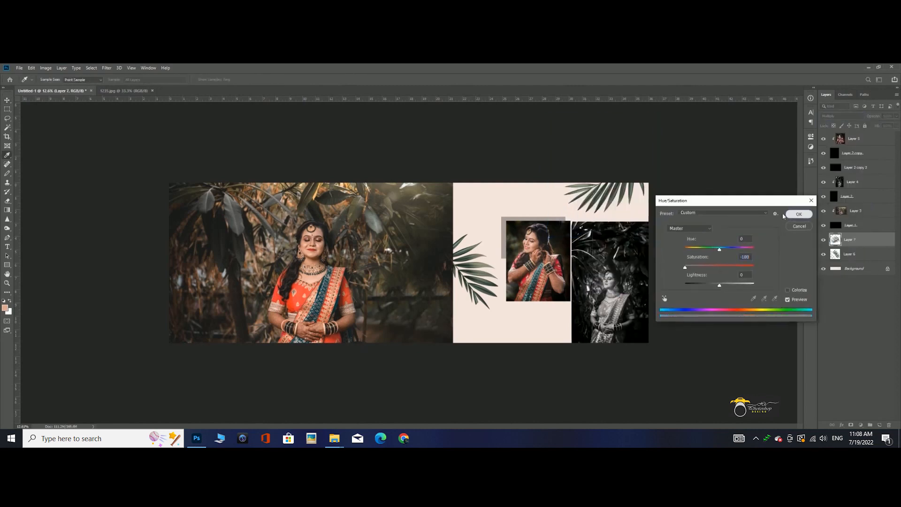
left_click(798, 214)
key("ctrl+0")
key("1")
- Flip the faded leaf horizontally, shrink it and place it at the spread's top edge above the black-and-white photo
right_click(713, 198)
left_click(711, 252)
left_click_drag(703, 175, 683, 181)
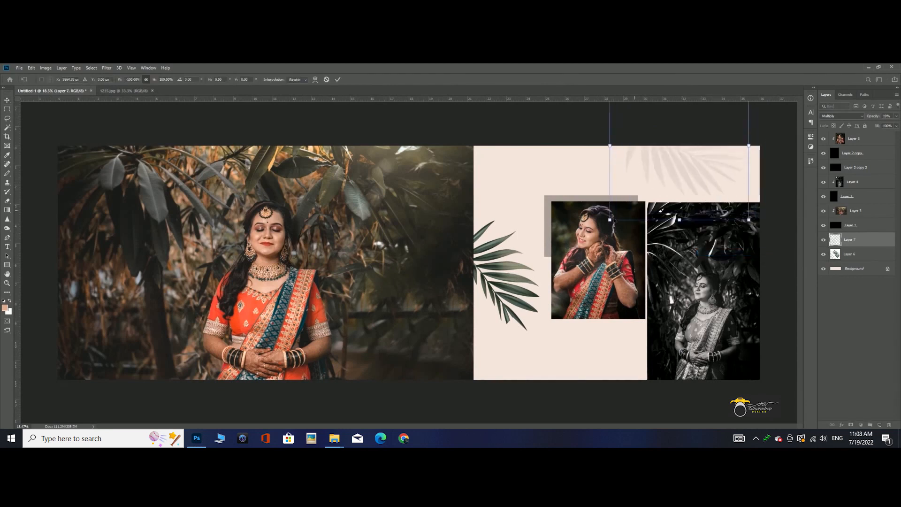
left_click_drag(611, 219, 623, 206)
left_click_drag(766, 145, 760, 162)
key("Return")
left_click_drag(687, 173, 686, 183)
left_click(338, 415)
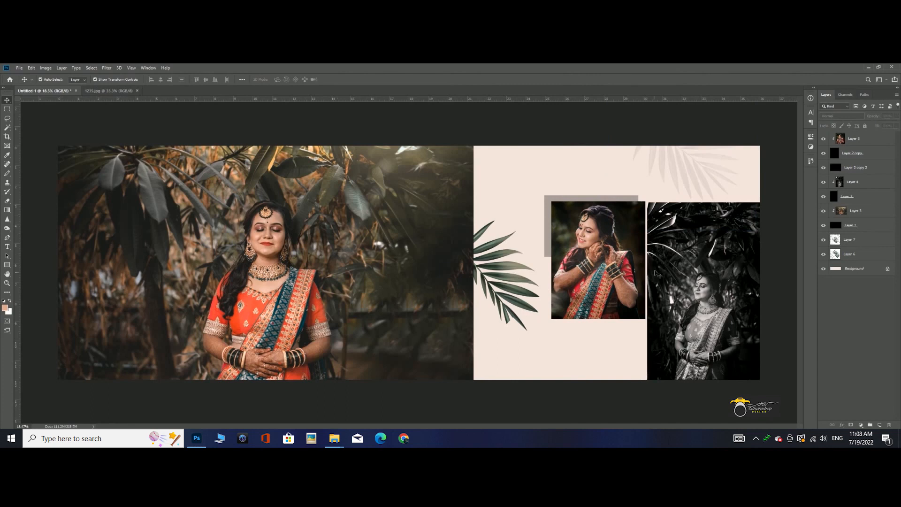
- Sample a dark olive tone from the large photo and fill the Background layer with it
left_click(843, 270)
left_click(7, 173)
mouse_move(439, 345)
left_mouse_down()
mouse_move(419, 262)
mouse_move(431, 209)
left_mouse_up()
key("ctrl+BackSpace")
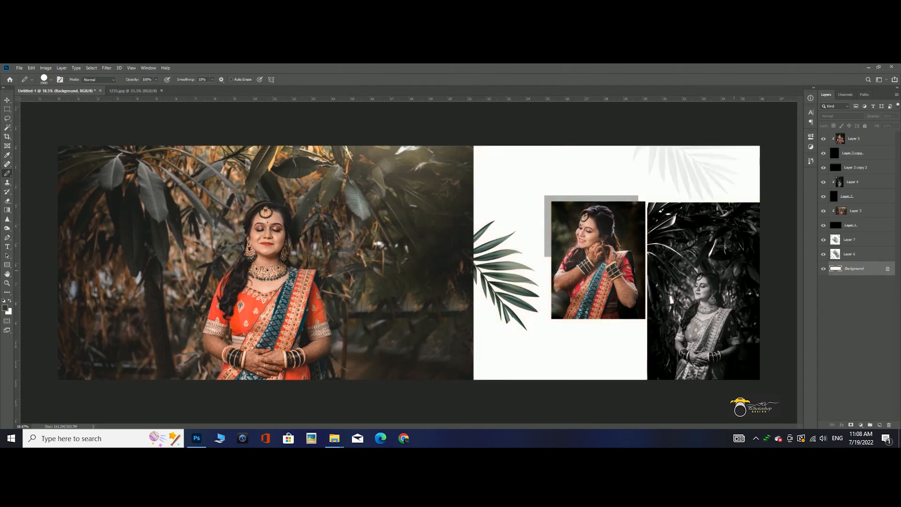
key("alt+BackSpace")
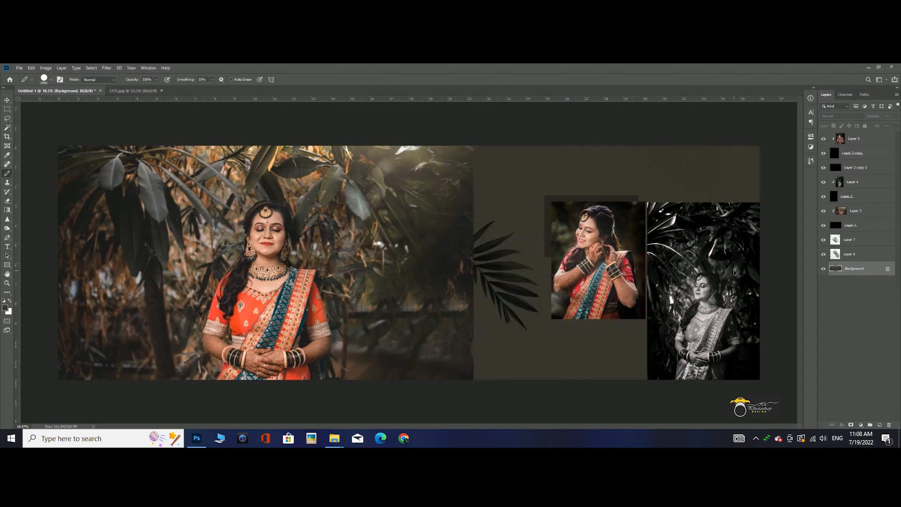
- Raise the Background layer's Lightness with Hue/Saturation to turn it a pale grey
key("ctrl+u")
left_click(745, 284)
left_click_drag(746, 285, 749, 285)
left_click(799, 214)
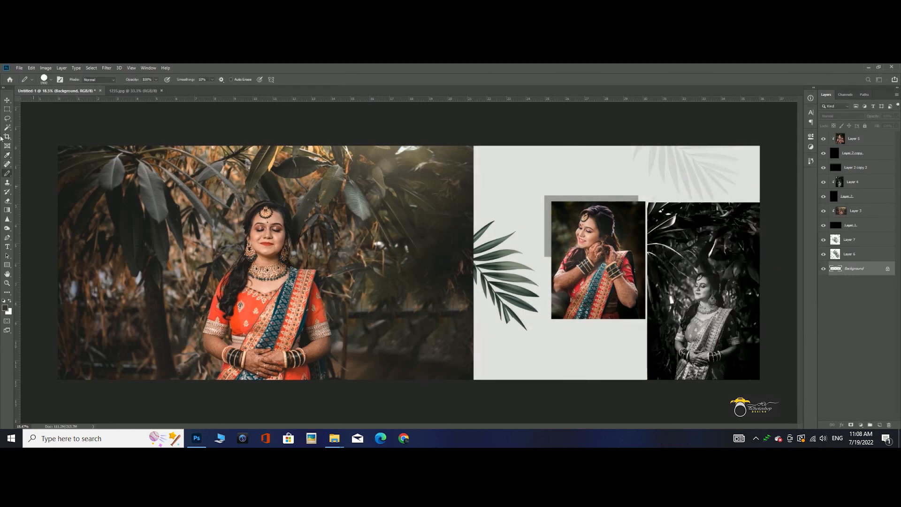
- Duplicate the faded leaf, move the copy partly behind the small colour photo's lower edge and flip it horizontally
left_click(5, 100)
left_click(673, 159)
key("ctrl+j")
left_click_drag(697, 172, 654, 333)
key("ctrl+t")
right_click(609, 260)
left_click(629, 350)
key("Return")
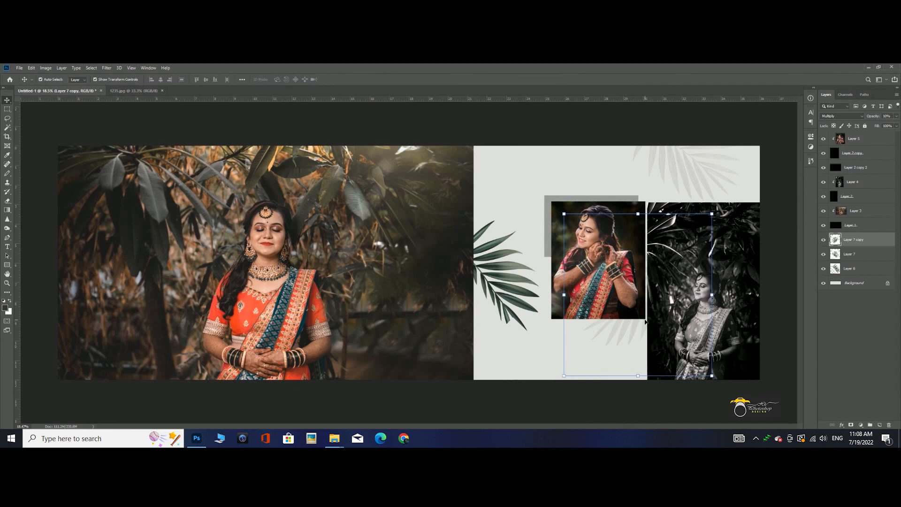
- Narrow the translucent rectangle behind the small colour photo from its right side and deselect it
left_click(588, 198)
key("ctrl+t")
left_click_drag(639, 226, 607, 226)
key("Return")
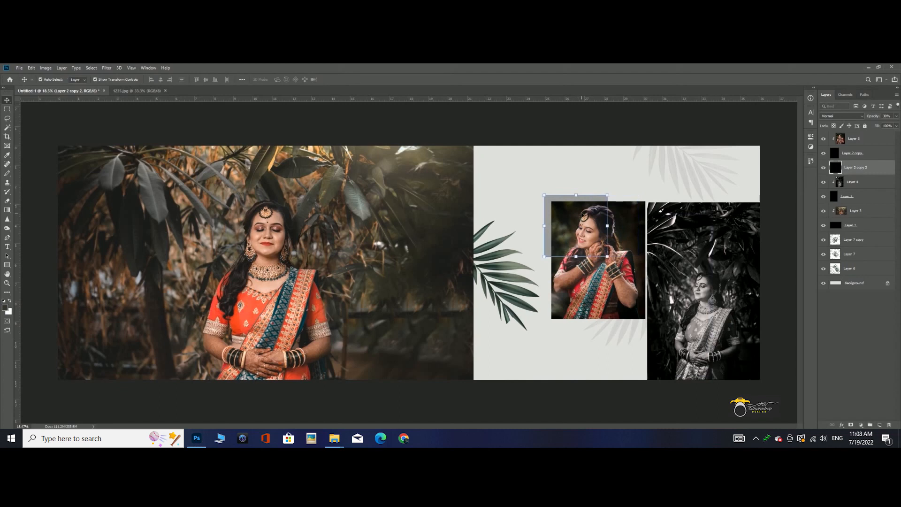
left_click(584, 174)
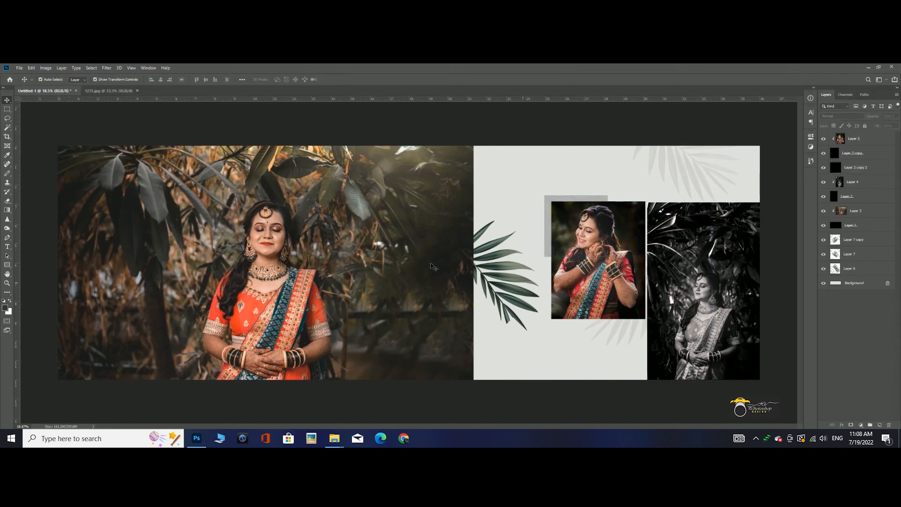
- Start a text layer below the small colour photo and set its placeholder text to 36 pt
left_click(7, 246)
left_click(554, 327)
left_click(573, 330)
scroll(574, 331, "up", 4)
scroll(582, 335, "up", 5)
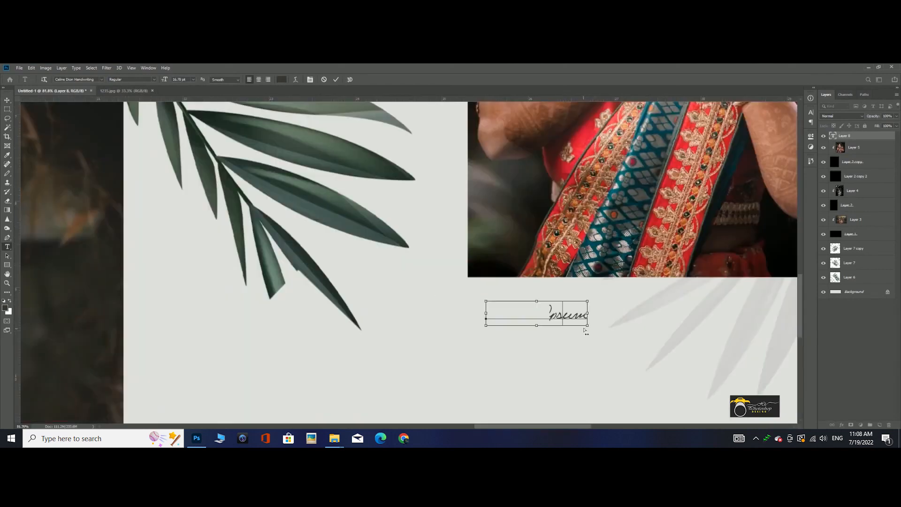
key("ctrl+a")
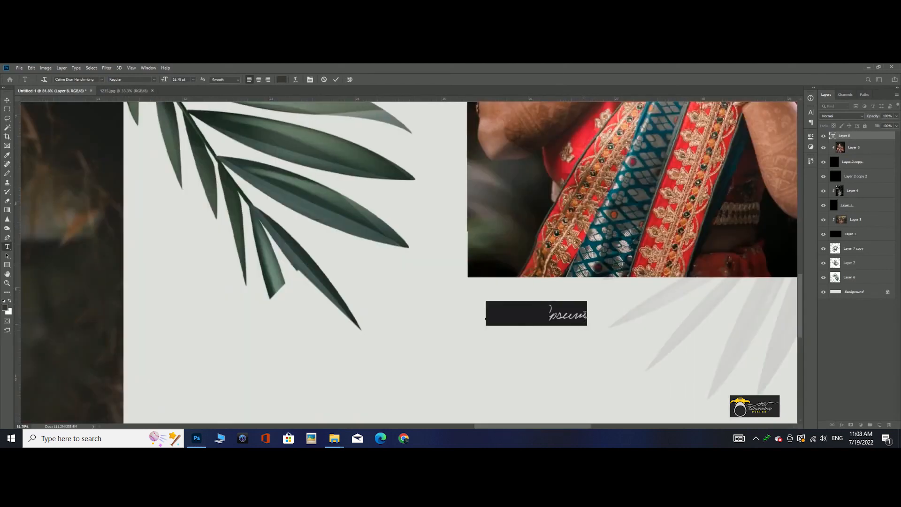
left_click(811, 115)
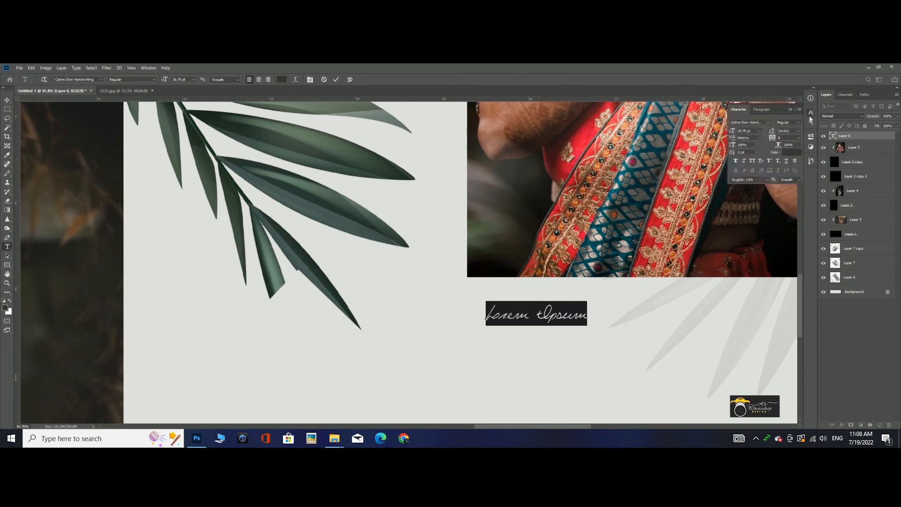
scroll(754, 133, "up", 19)
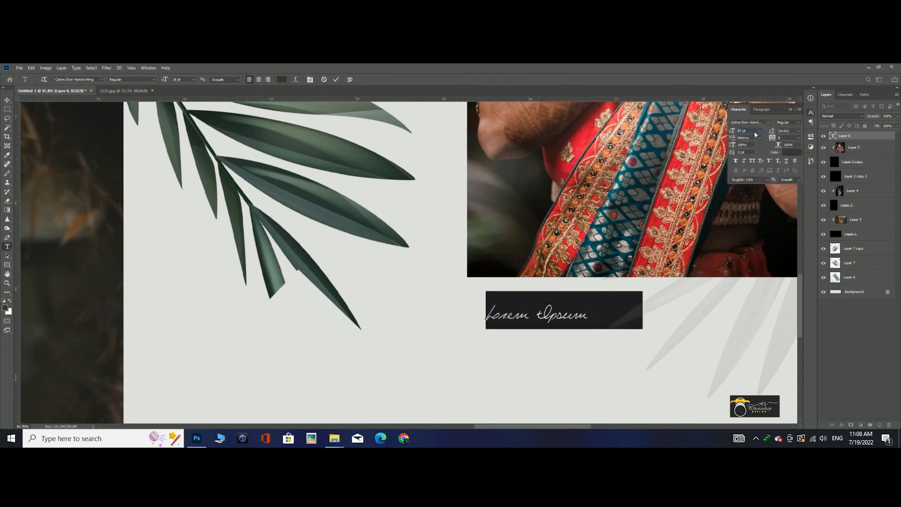
left_click(761, 132)
left_click(761, 132)
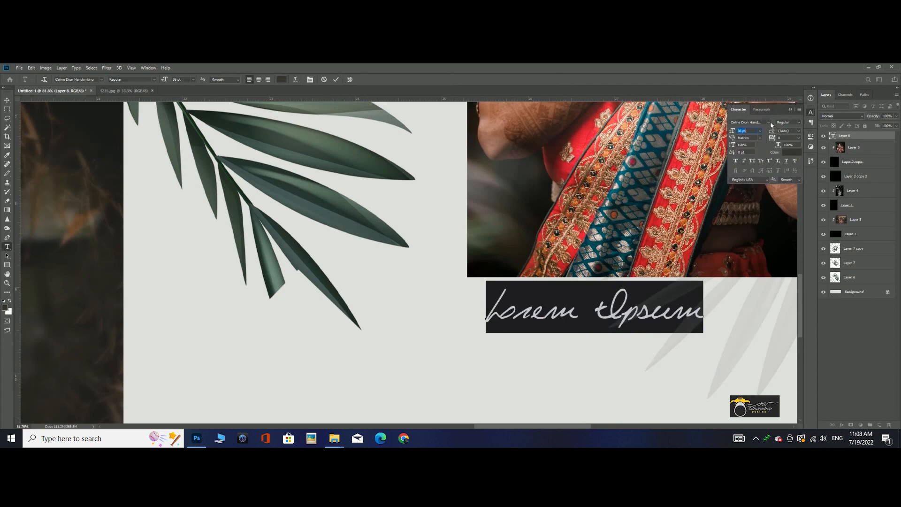
- Set the text's font to Alex Brush and replace the placeholder with the bride's first name
left_click(769, 123)
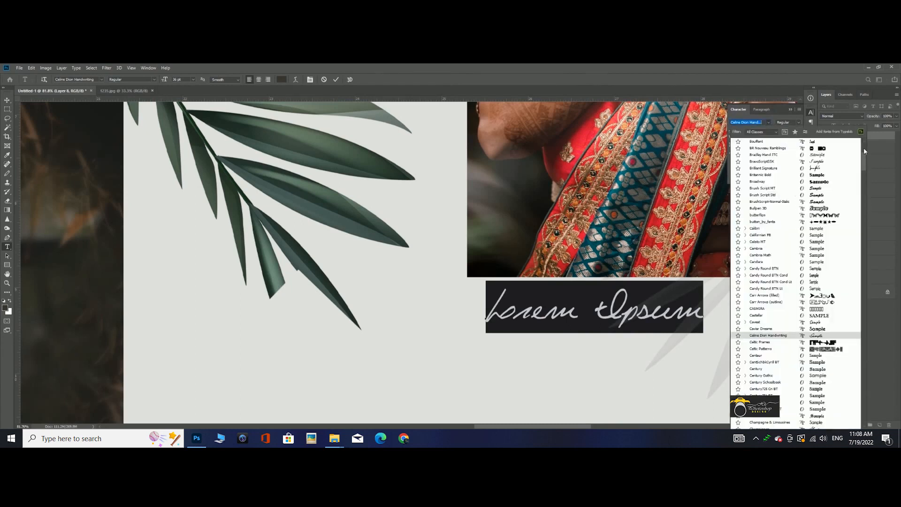
left_click(865, 146)
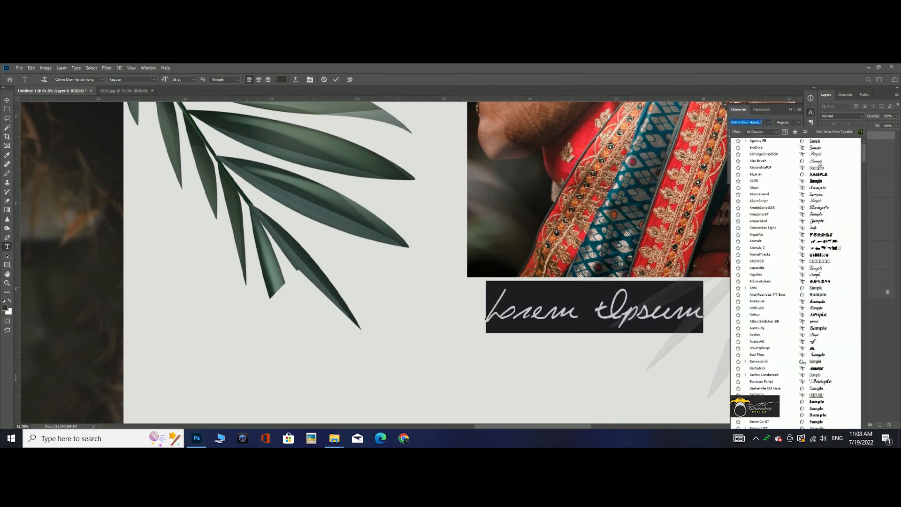
scroll(825, 162, "up", 3)
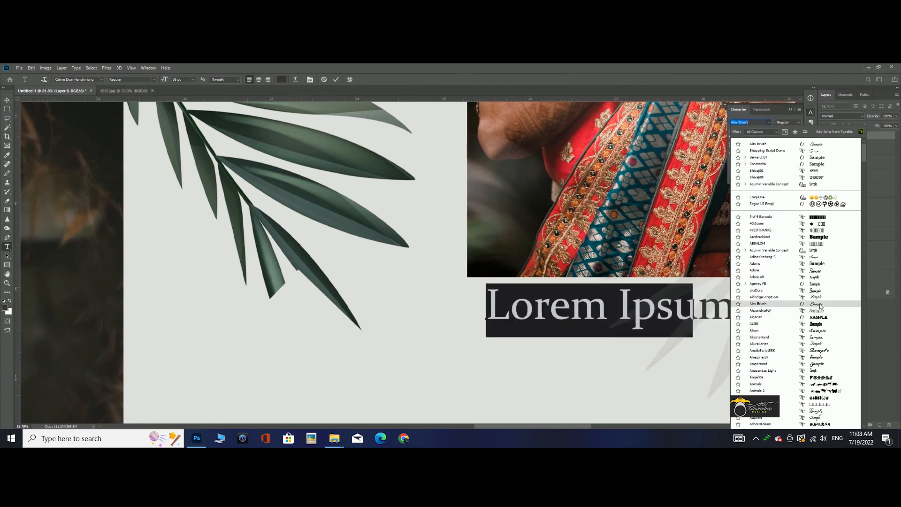
left_click(819, 305)
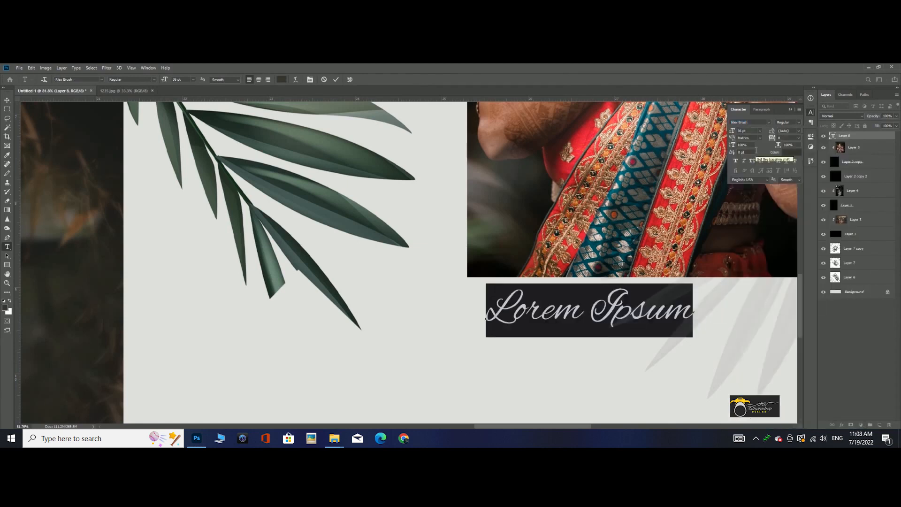
type("Su")
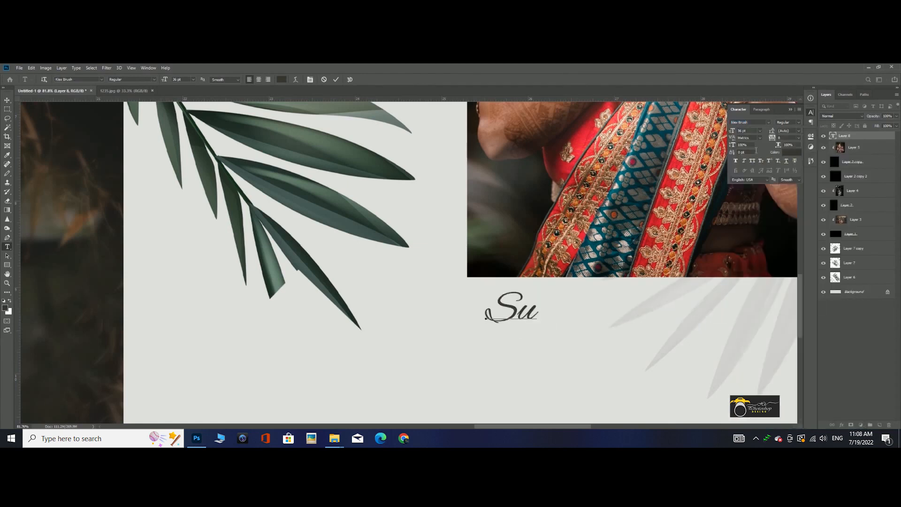
type("pri")
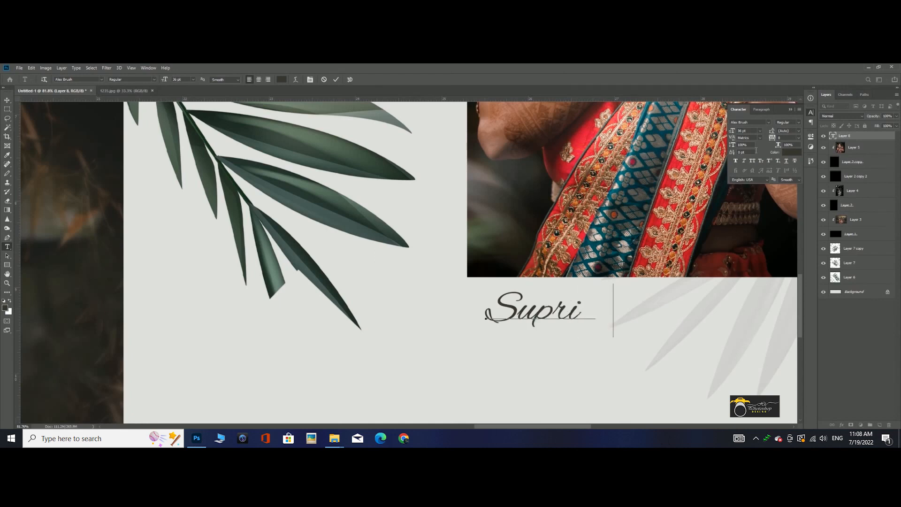
- Recolour the name text with a red sampled from the bride's outfit in the small photo
key("ctrl+a")
left_click(785, 151)
left_click(594, 161)
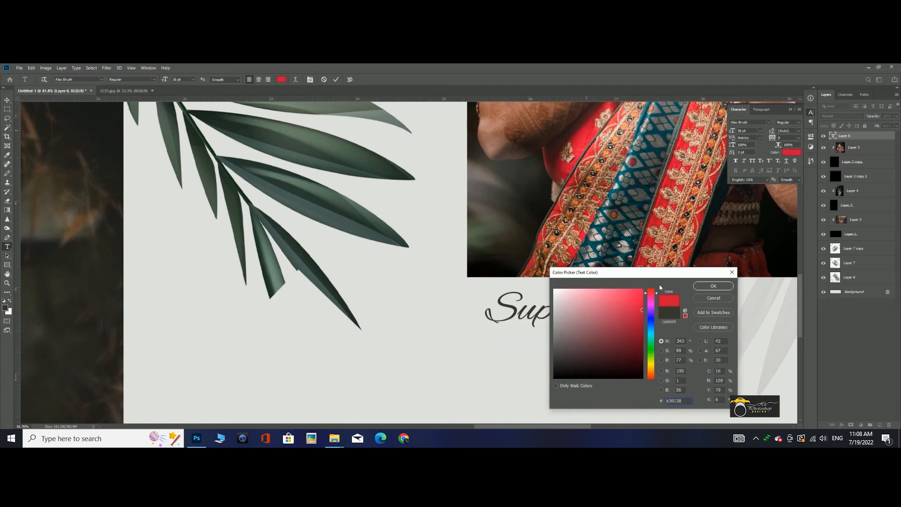
left_click(713, 286)
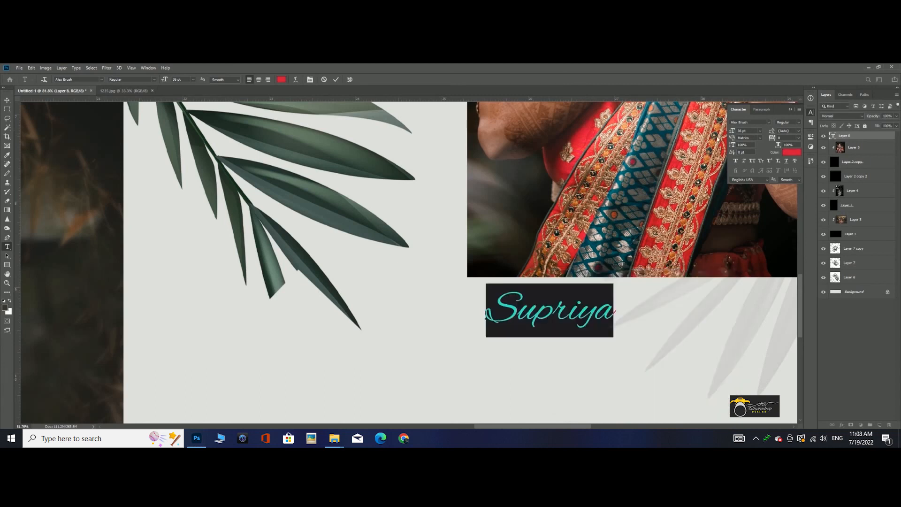
- Set the name text's size to 50 pt and add an ellipsis after the name
type("50")
key("Return")
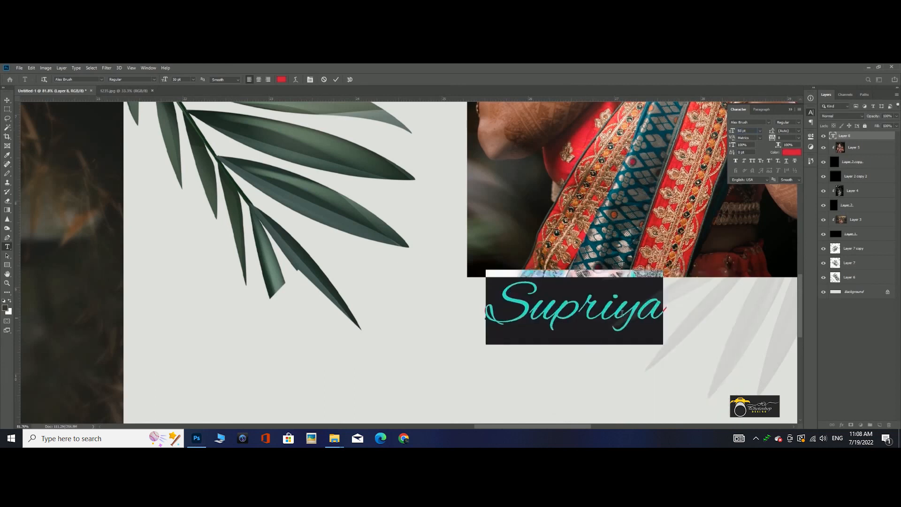
left_click(664, 311)
left_click(7, 100)
- Duplicate the name text just below the original and change the copy's wording to "The Bride"
scroll(599, 314, "down", 1)
left_click_drag(627, 316, 713, 342)
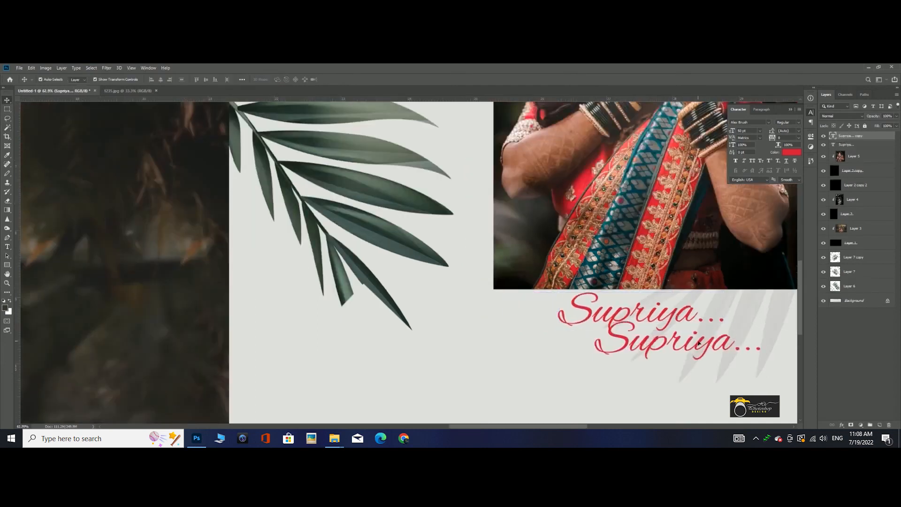
double_click(699, 340)
type("The")
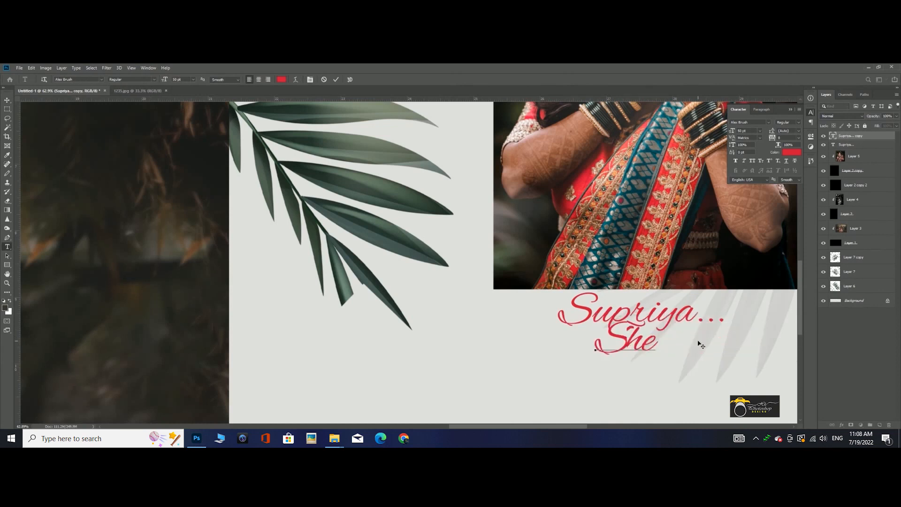
type(" Bri")
key("ctrl+a")
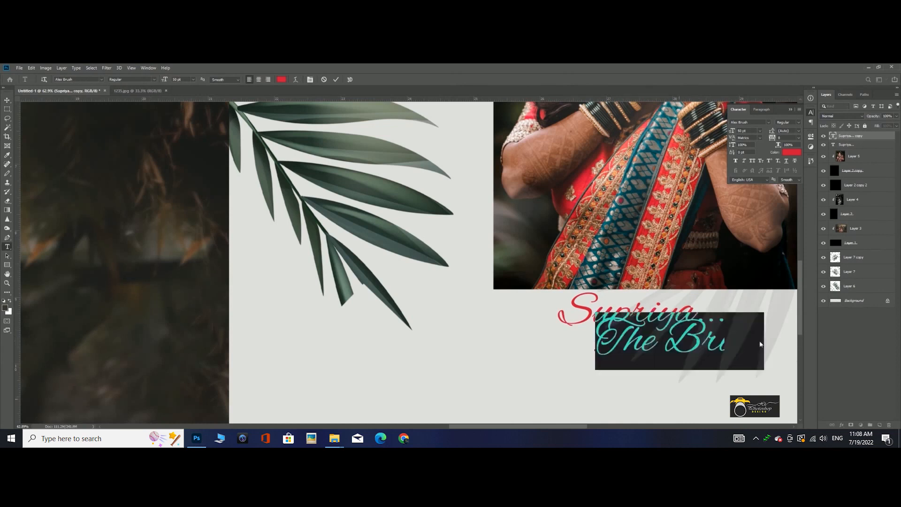
- Format the "The Bride" text in AlexandriaFLF at 23 pt with All Caps
left_click(768, 122)
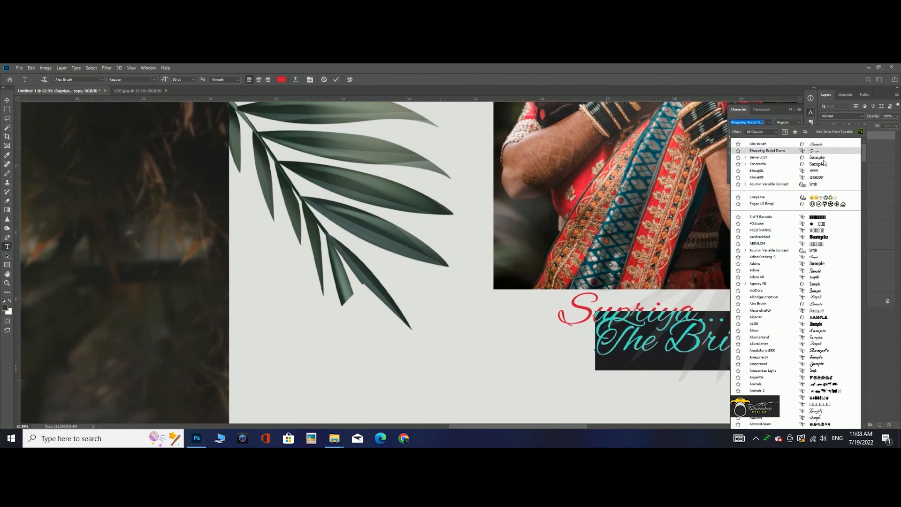
left_click(817, 310)
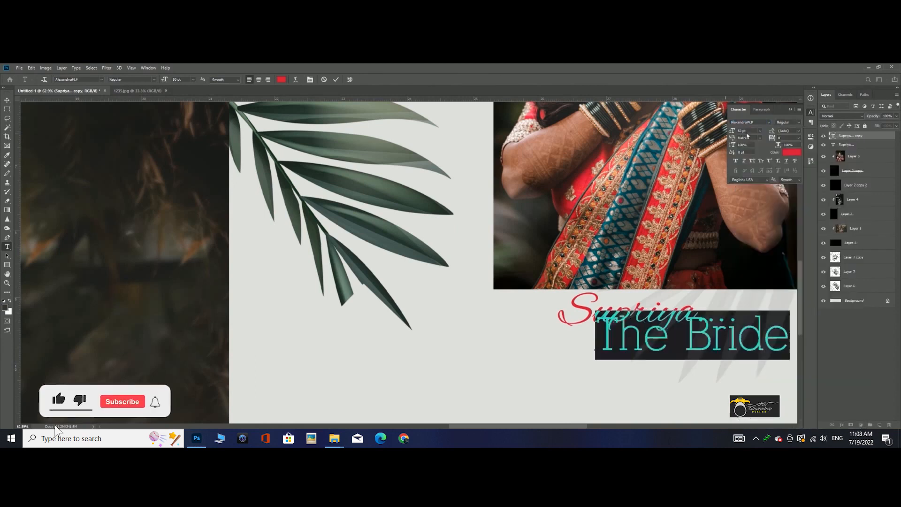
scroll(745, 133, "down", 20)
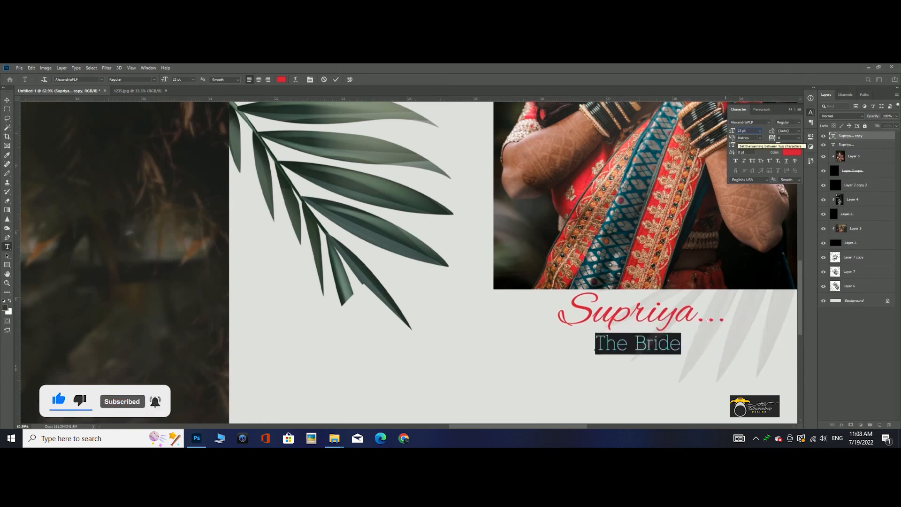
left_click(752, 161)
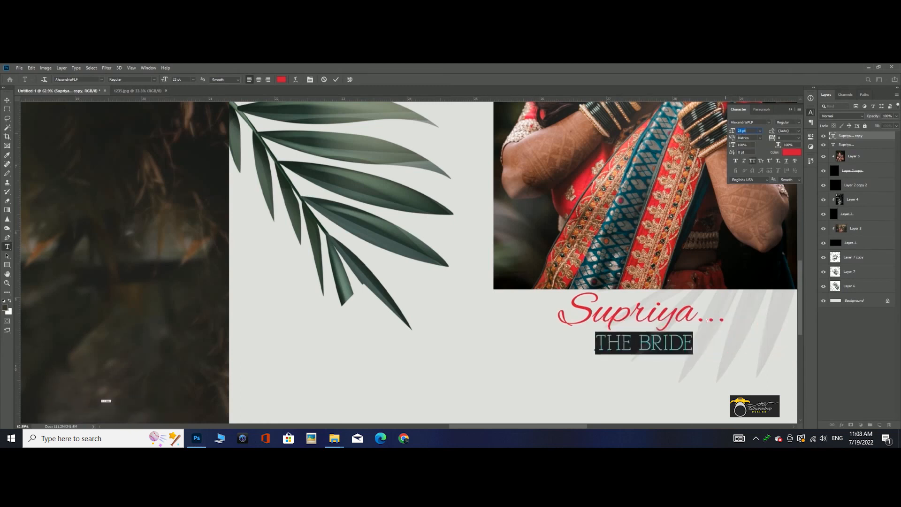
- Commit the "The Bride" text and set its colour to black (#000000)
left_click(8, 100)
left_click(793, 152)
left_click(600, 378)
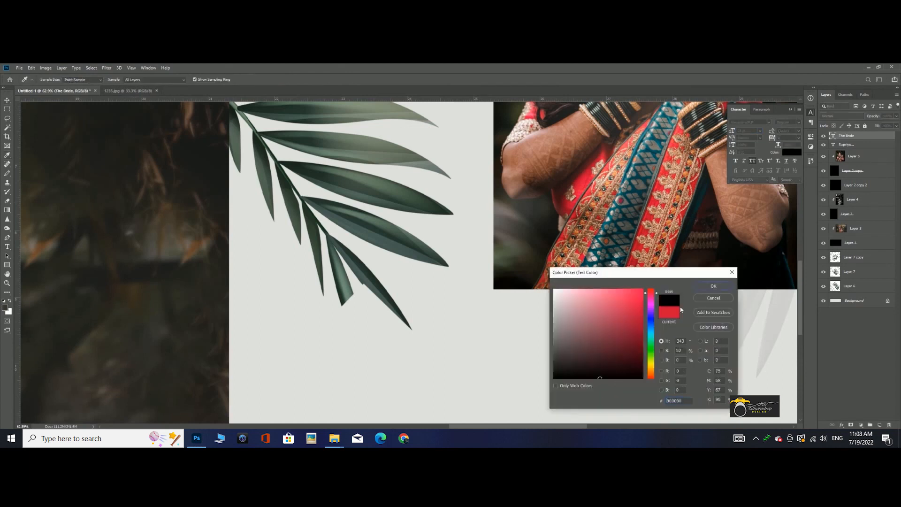
left_click(714, 286)
- Position the "The Bride" text beneath the right end of the name, then check it on the whole spread
left_click_drag(556, 331, 635, 326)
left_click(634, 321, "shift")
left_click(516, 374)
scroll(474, 375, "down", 6)
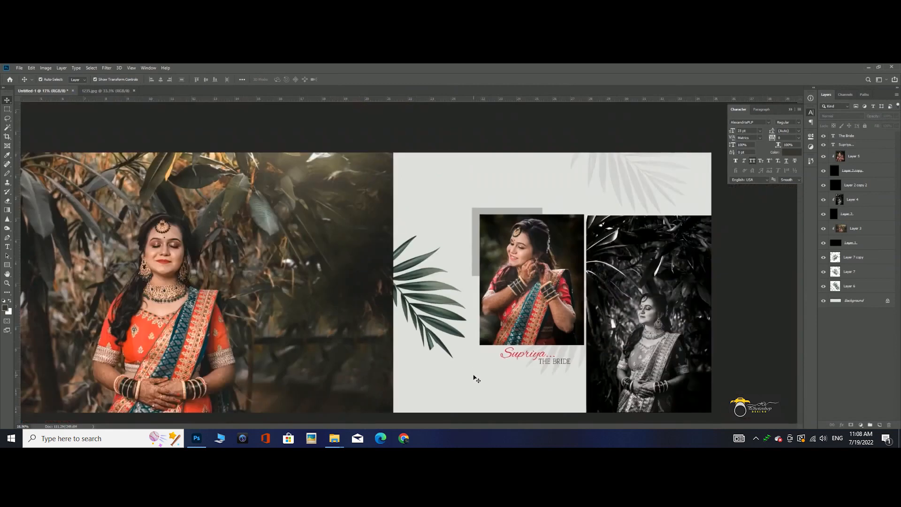
left_click(612, 328)
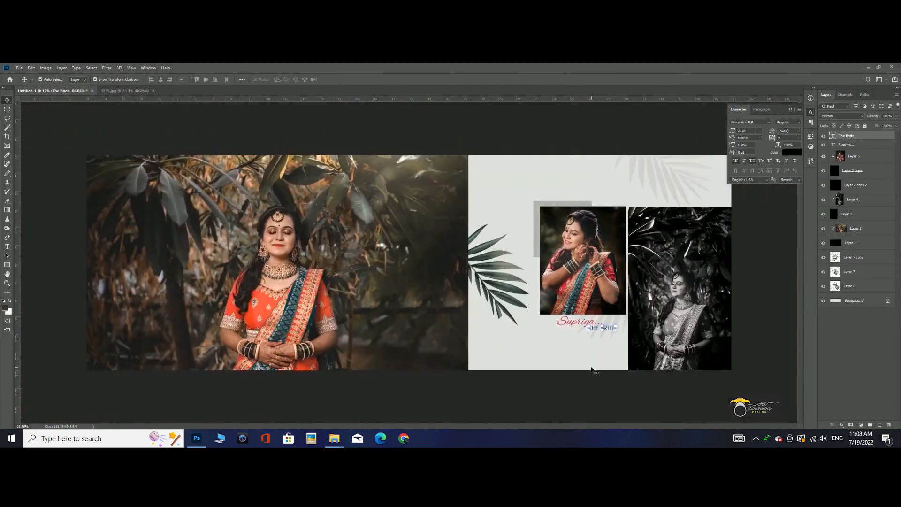
- Select the name and "The Bride" texts together and enlarge them slightly beneath the middle colour photo
scroll(606, 343, "up", 4)
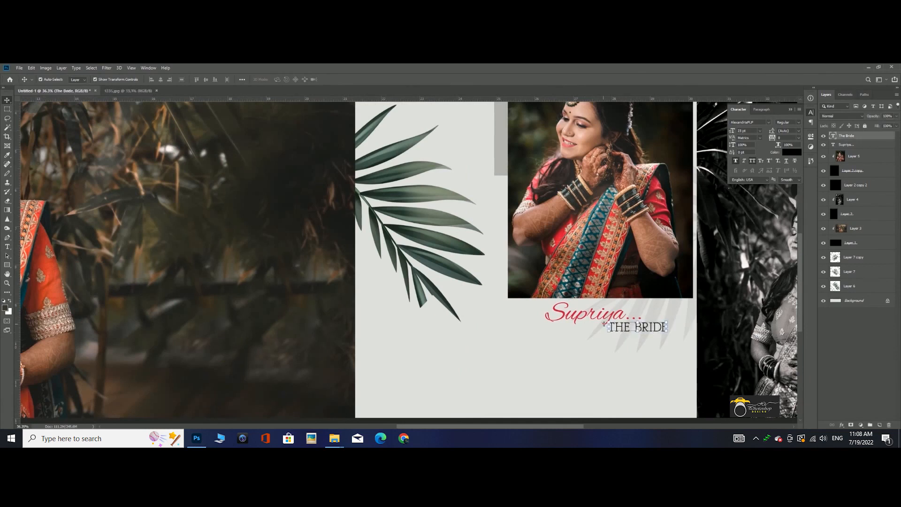
left_click(579, 318, "shift")
key("ctrl+t")
mouse_move(672, 317)
left_mouse_down()
mouse_move(697, 317)
mouse_move(664, 319)
left_mouse_up()
key("Return")
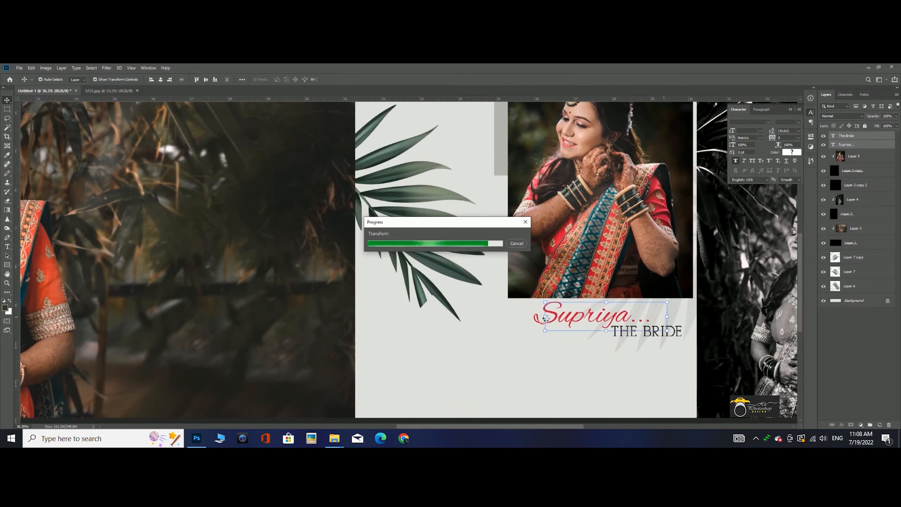
- Collapse the character settings and examine the finished spread in full-screen mode, enlarged to nearly the screen's width
scroll(546, 319, "down", 5)
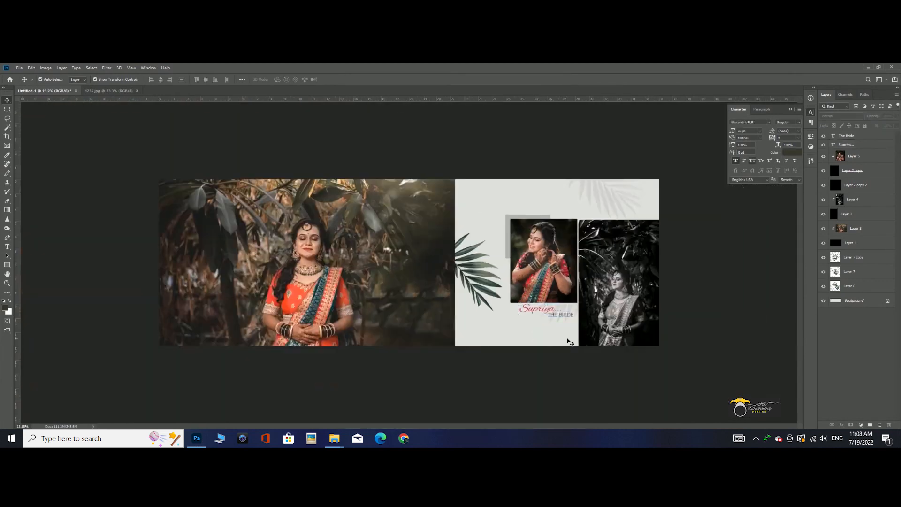
scroll(567, 341, "up", 1)
scroll(585, 264, "down", 1)
left_click(790, 110)
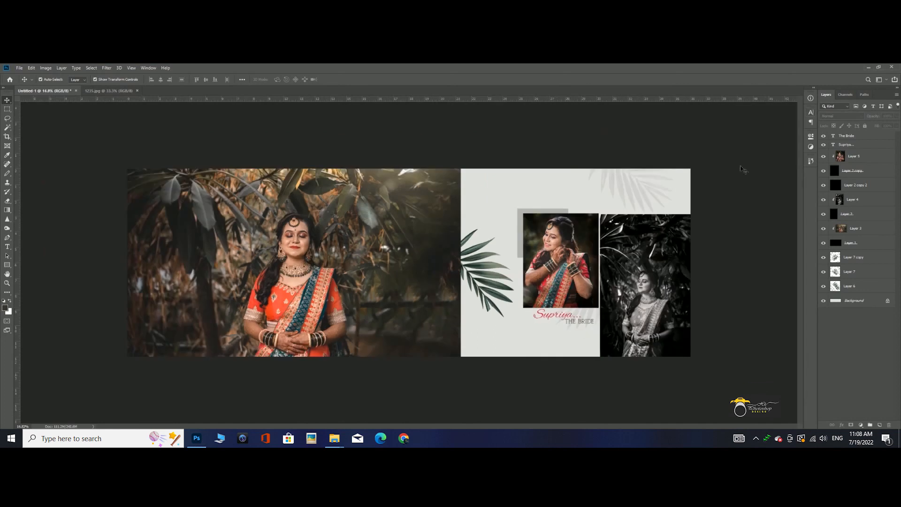
key("f")
key("f")
scroll(523, 238, "up", 2)
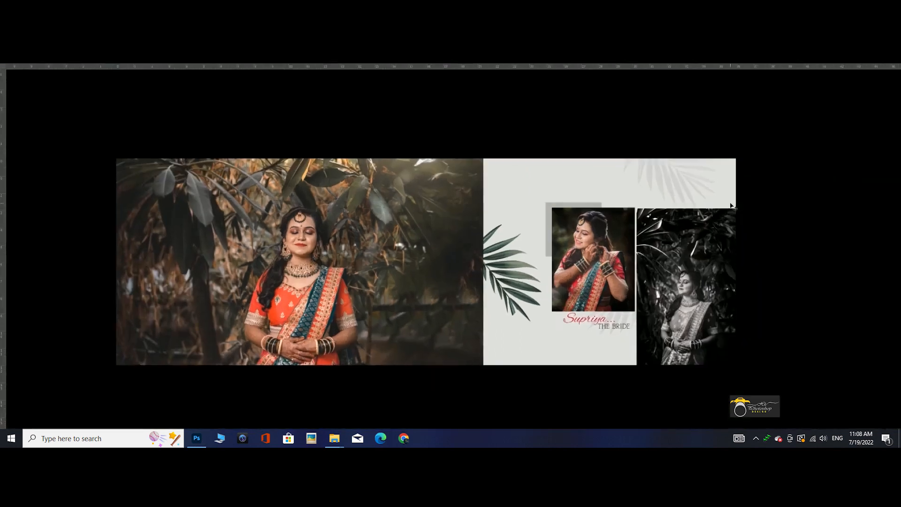
scroll(523, 238, "up", 2)
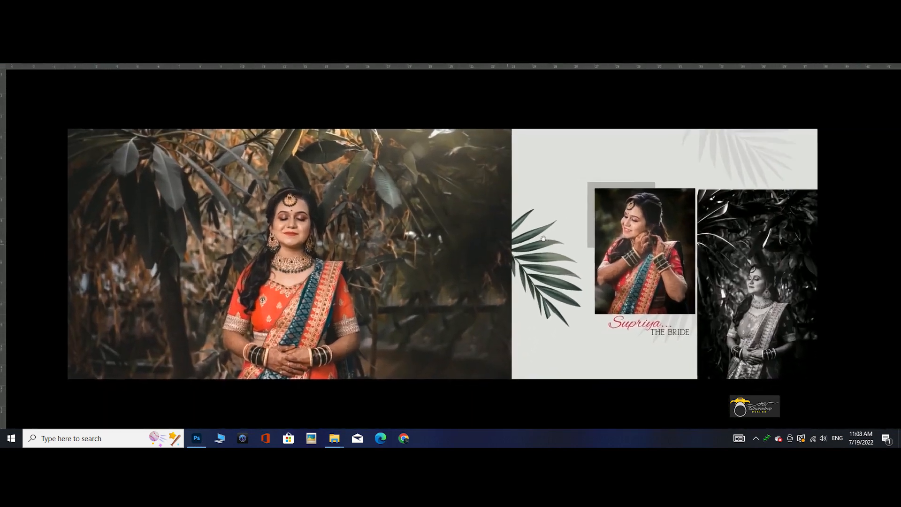
left_click_drag(544, 240, 555, 238)
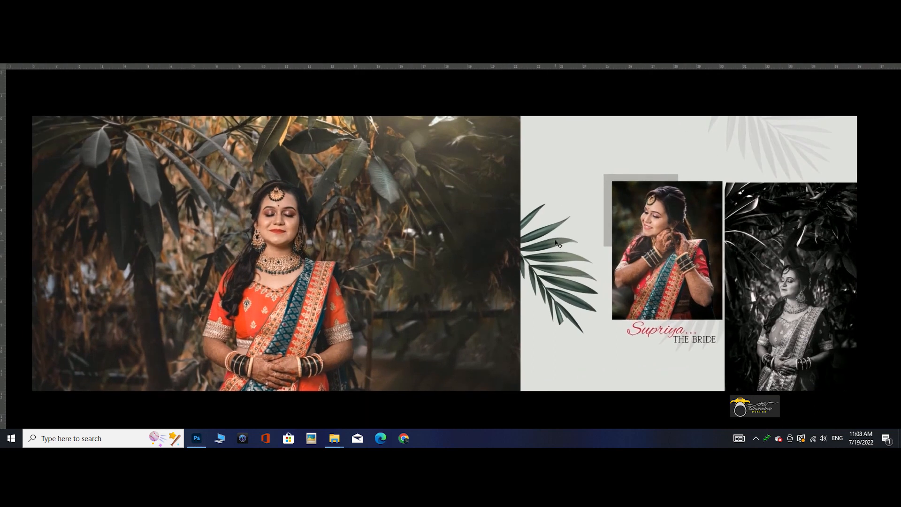